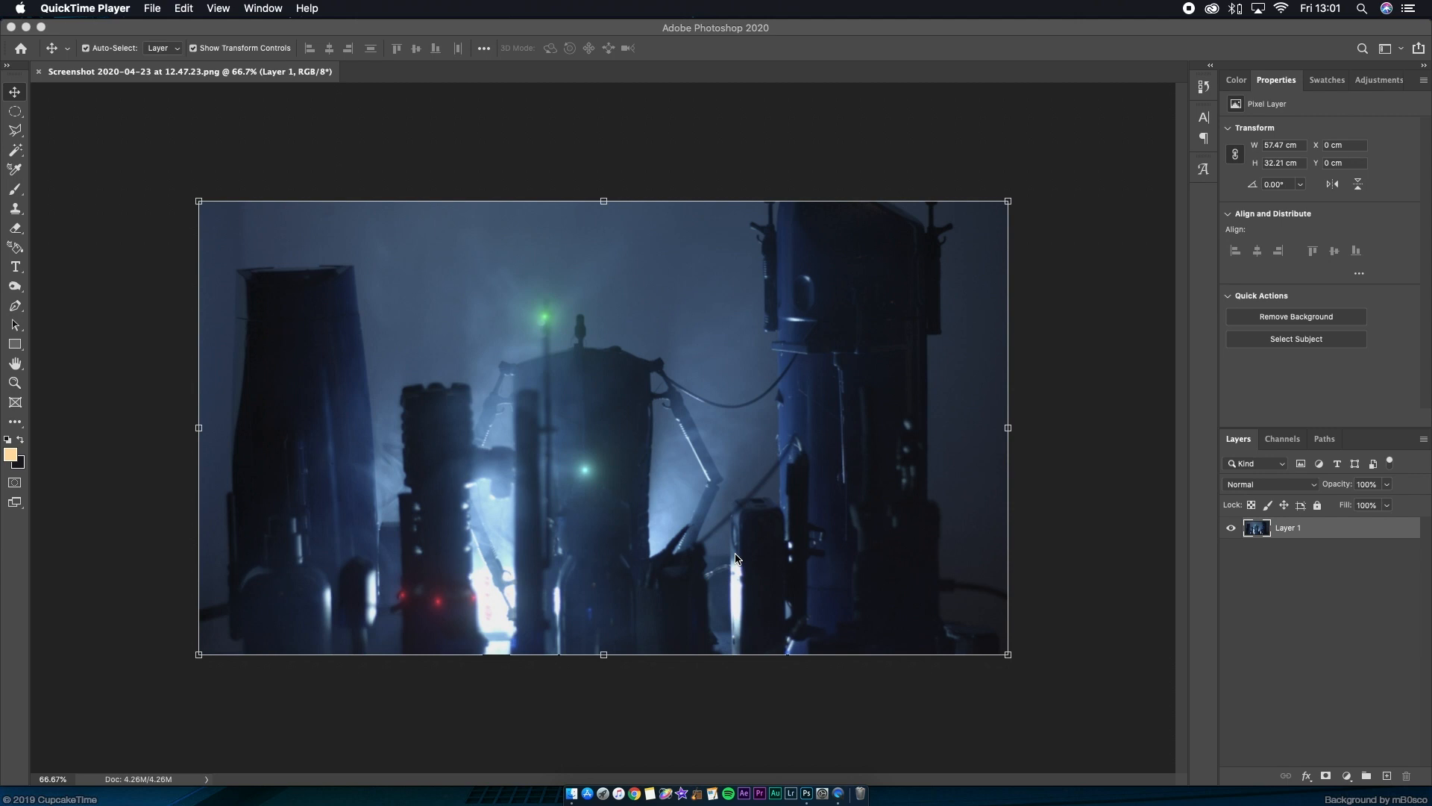
Open the Camera Raw filter on Layer 1.
left_click(1148, 483)
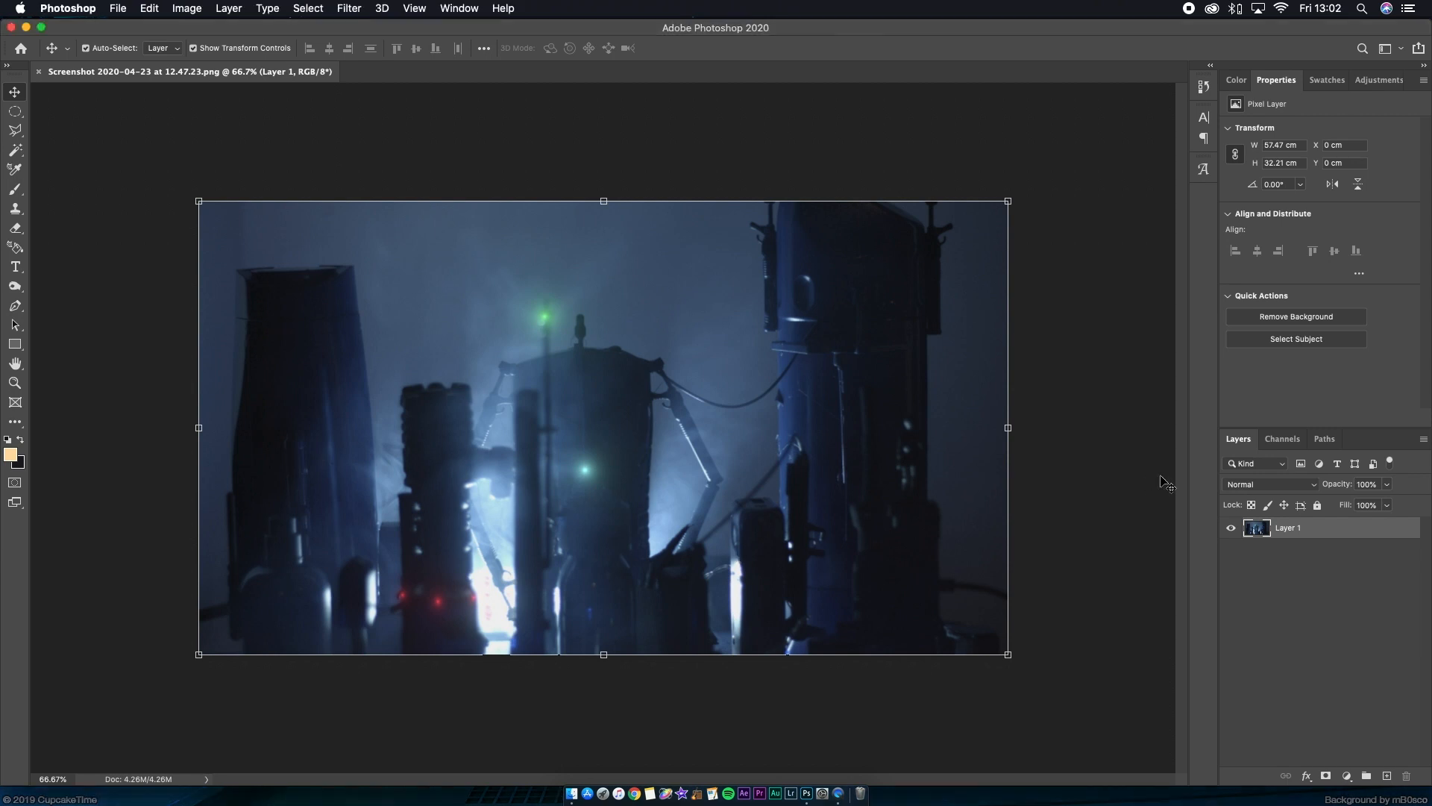
left_click(71, 135)
left_click(264, 264)
left_click(345, 8)
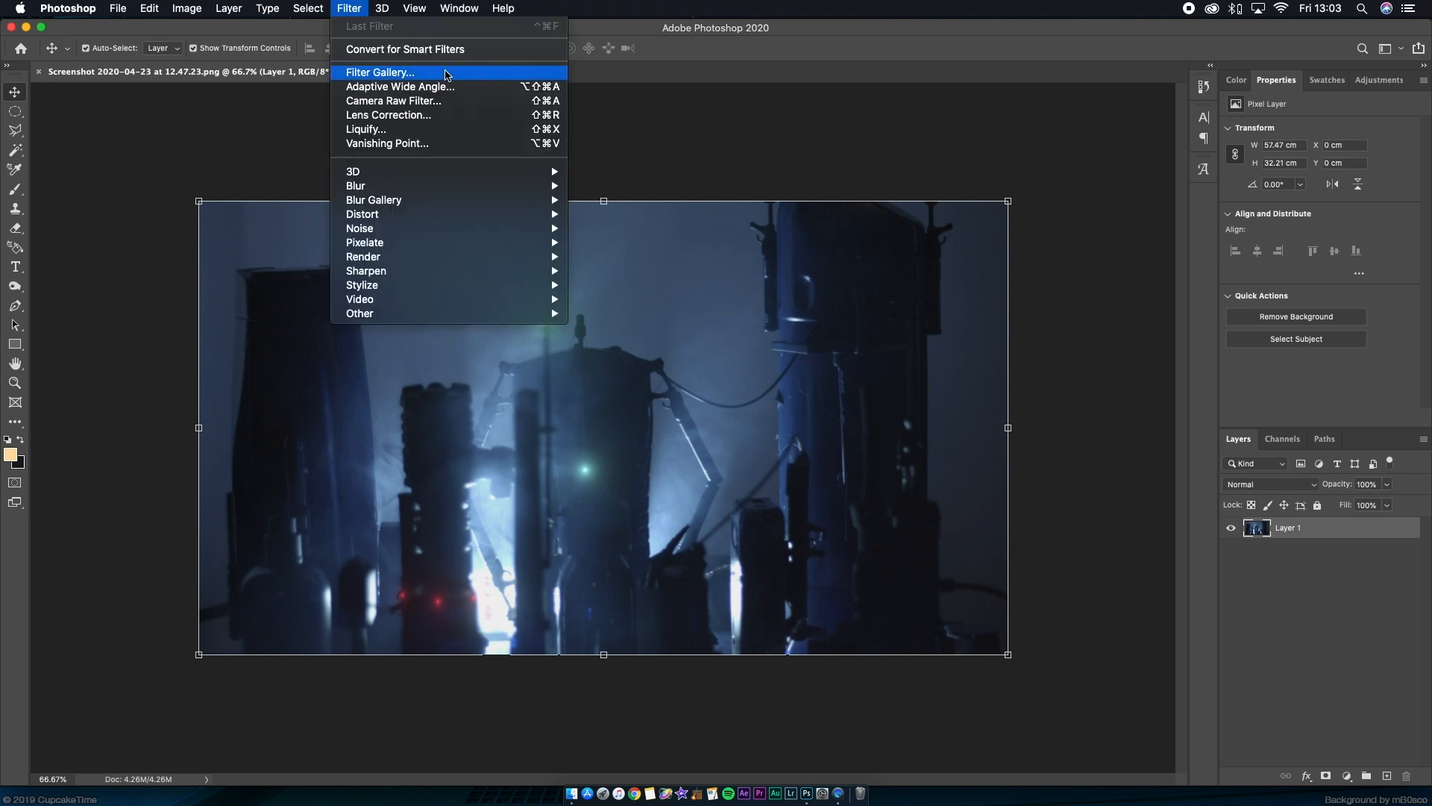
left_click(431, 107)
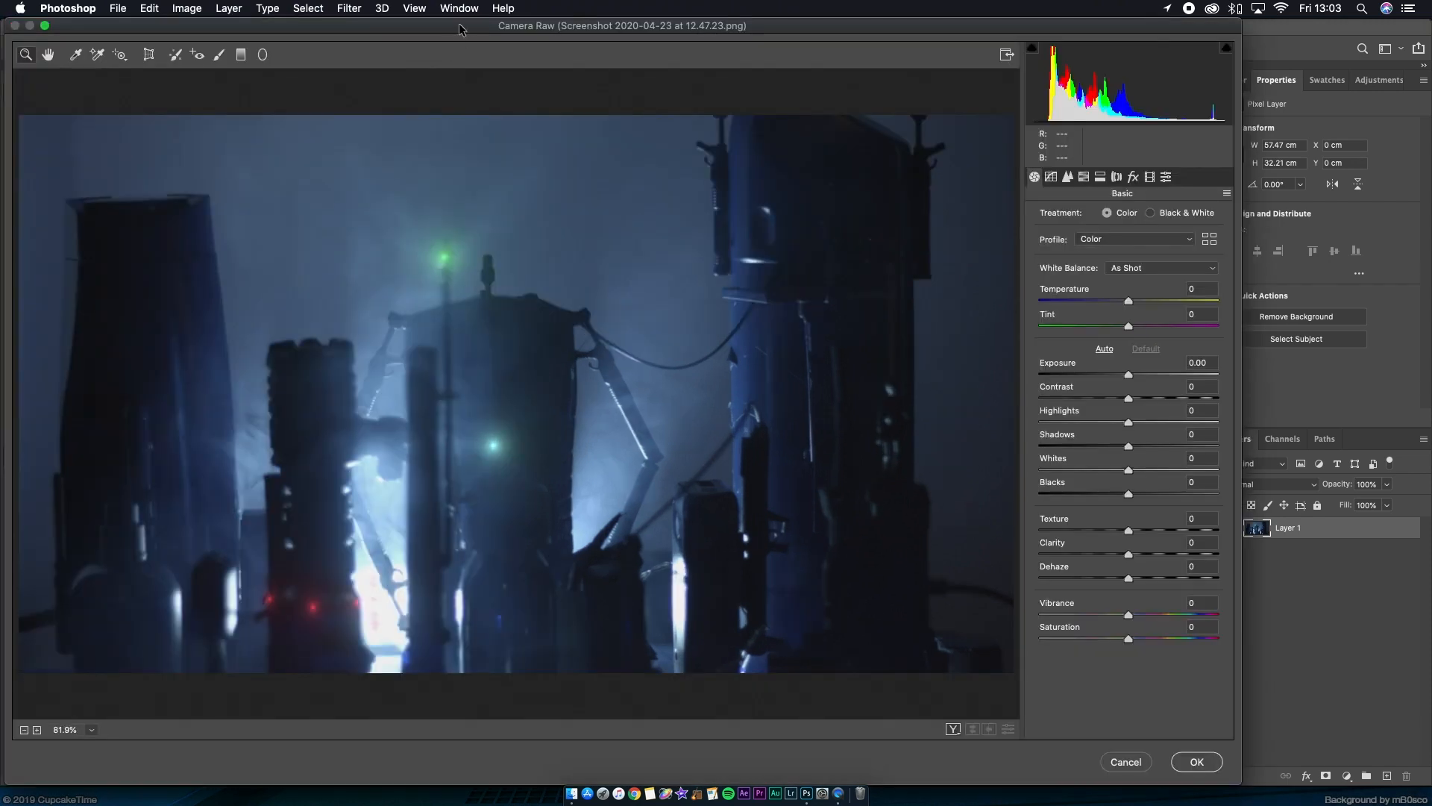
left_click_drag(463, 27, 504, 27)
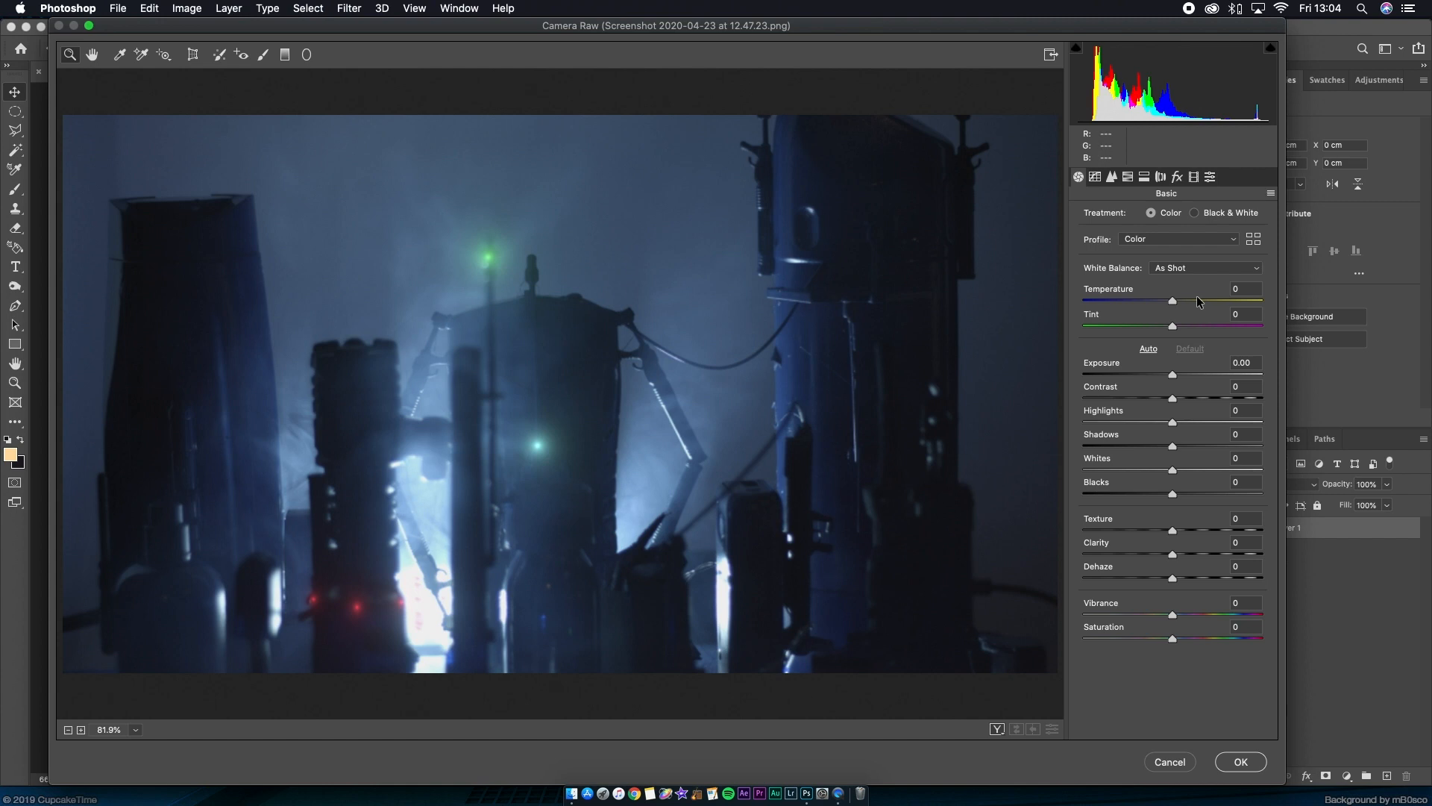
Try white balance extremes, with temperature at +55, +99 and -100 and tint at +33 and -2.
left_click_drag(1172, 300, 1221, 296)
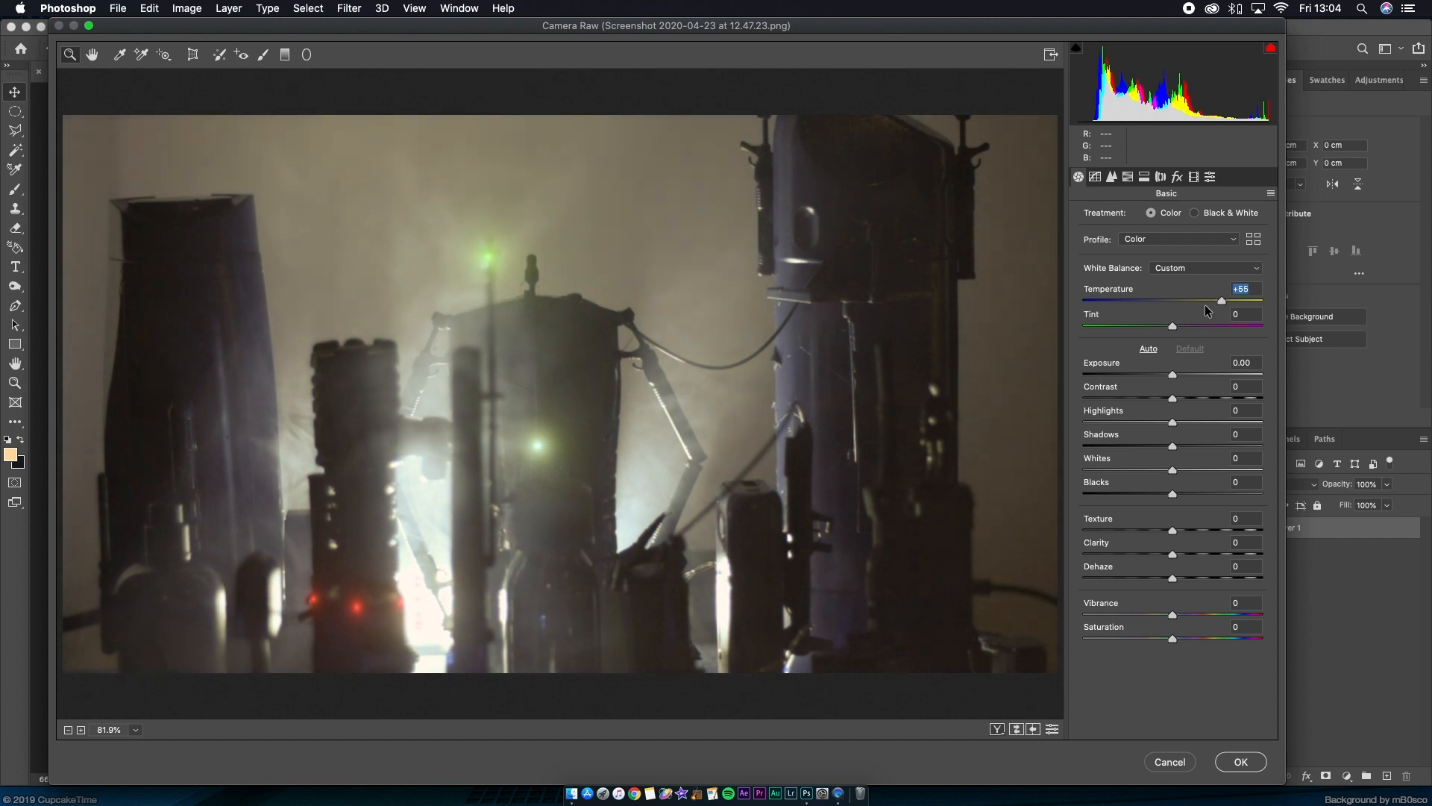
left_click_drag(1225, 300, 1264, 300)
left_click_drag(1171, 324, 1199, 324)
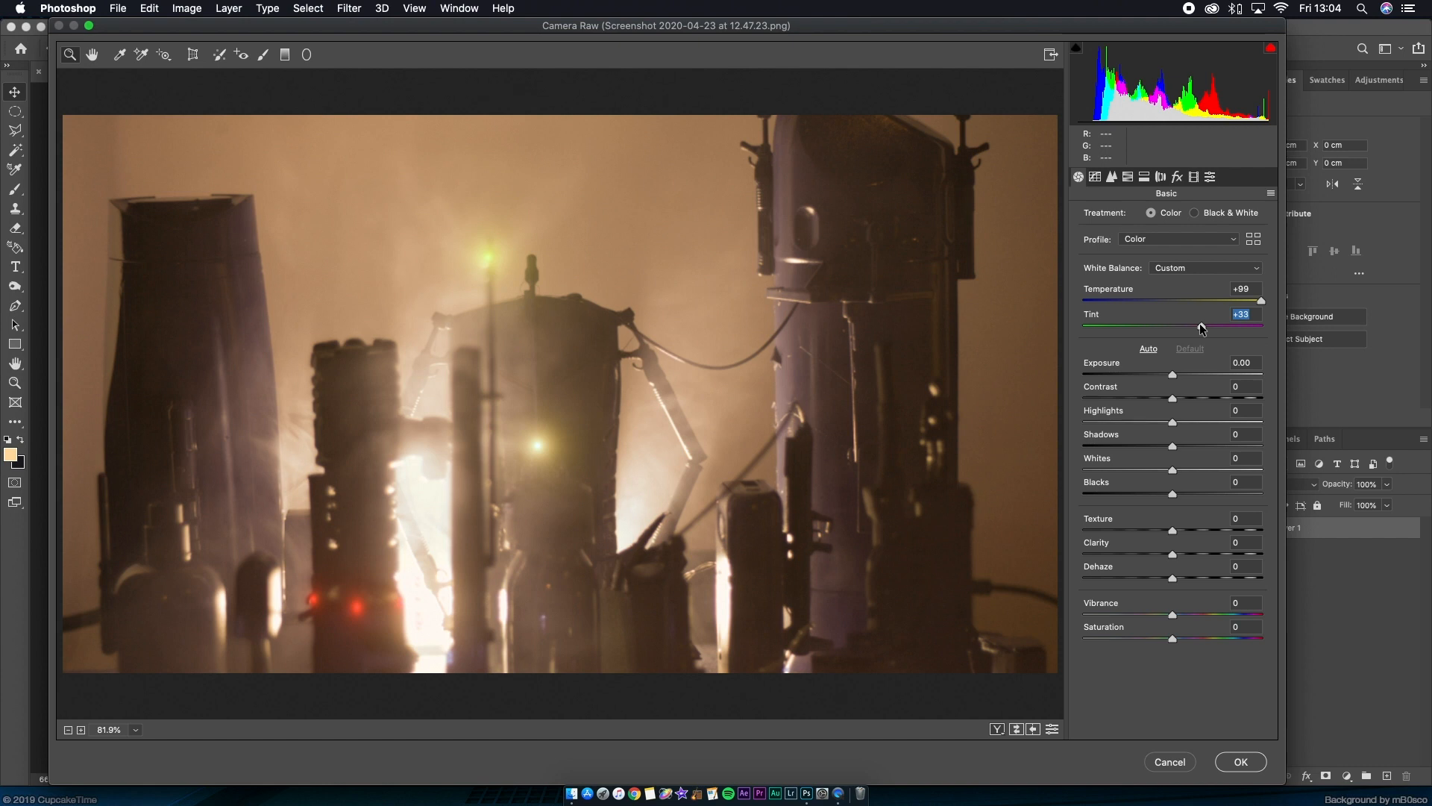
left_click_drag(1200, 324, 1171, 328)
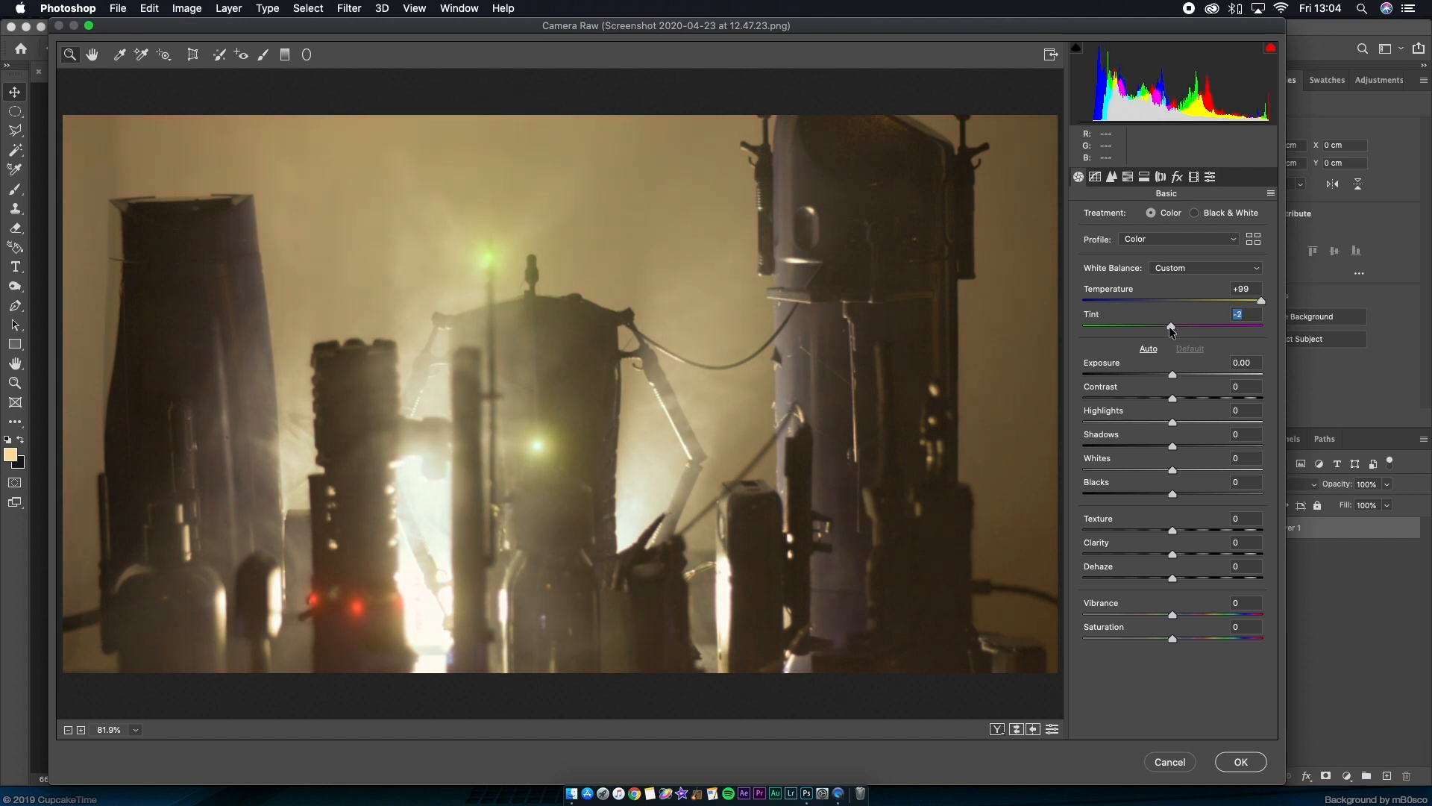
left_click_drag(1260, 298, 1077, 310)
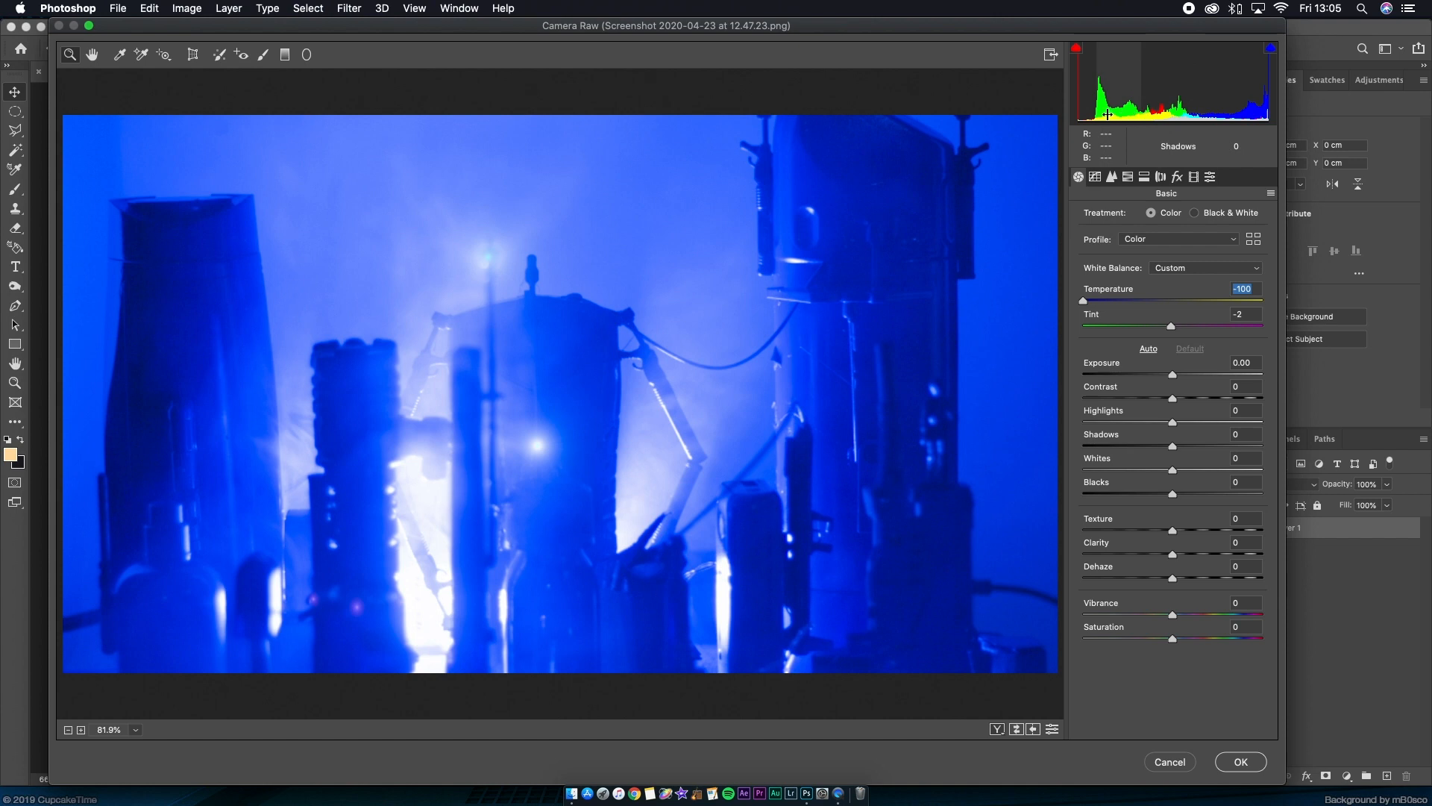
Set the white balance temperature to -22 and the tint to +5.
left_click_drag(1083, 300, 1152, 300)
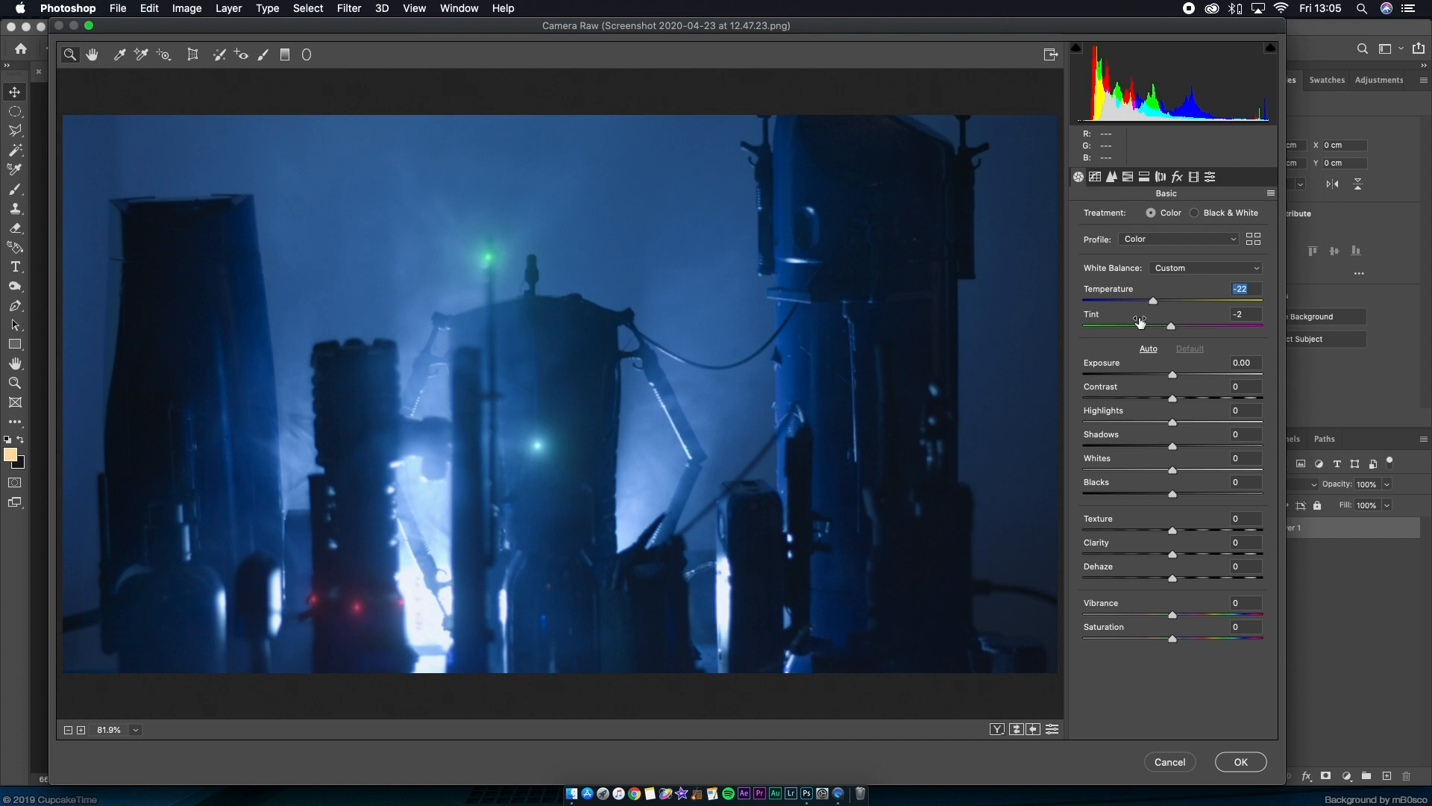
left_click_drag(1174, 326, 1224, 323)
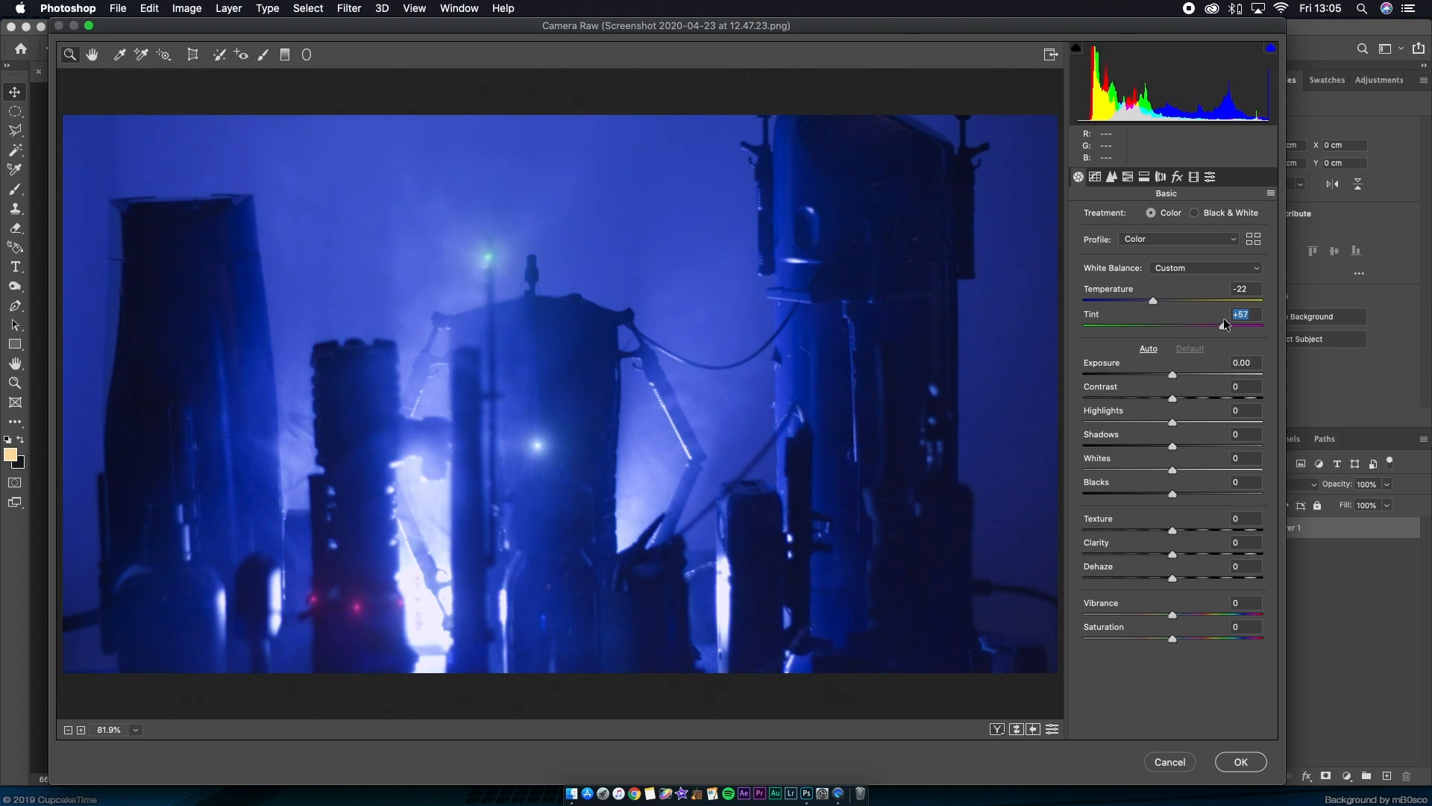
double_click(1223, 323)
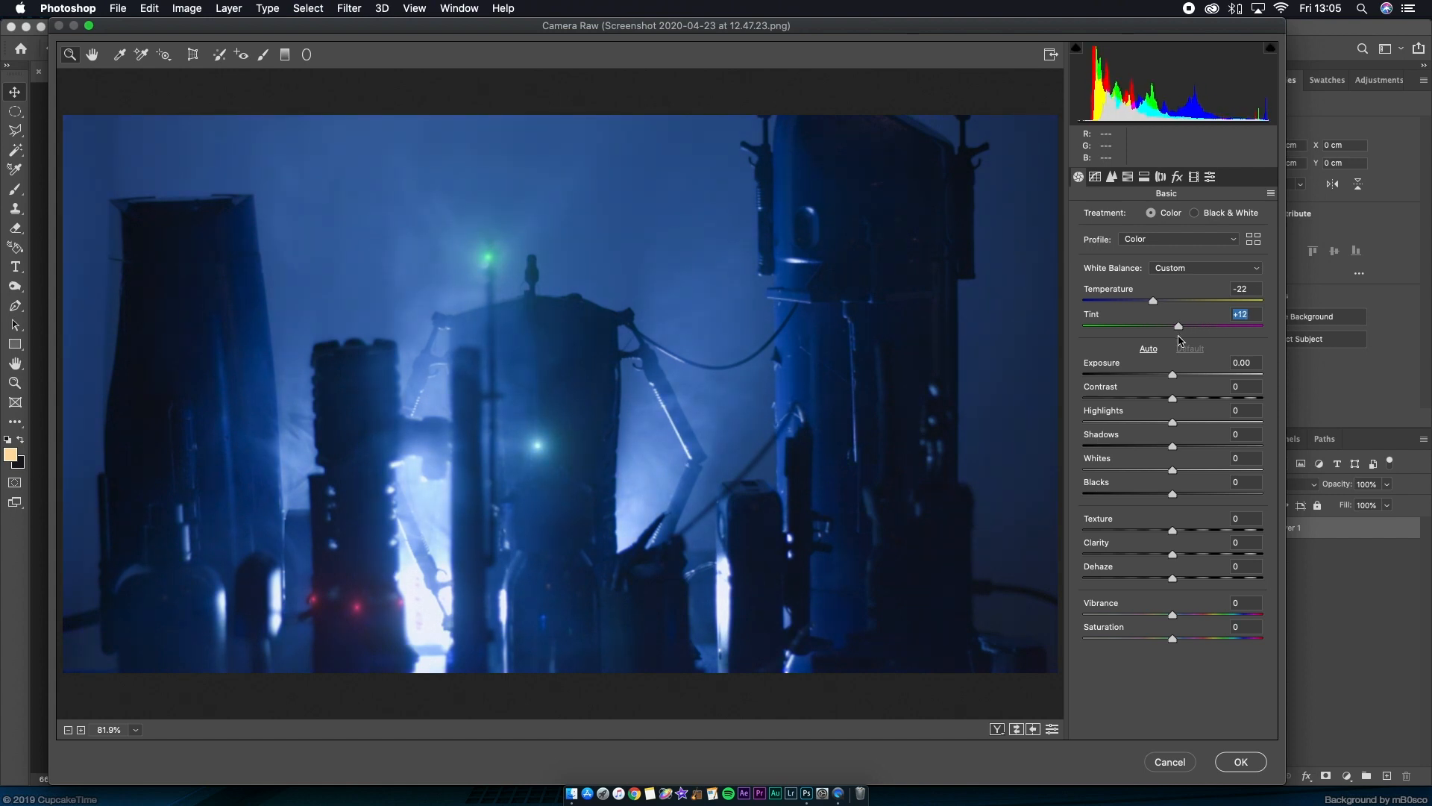
key("Up")
key("Up")
key("Up")
key("Up")
key("Up")
Set exposure to -0.20, highlights to -12, shadows to -7, whites to +5, vibrance to +14 and saturation to -18.
mouse_move(1174, 373)
left_mouse_down()
mouse_move(1112, 376)
mouse_move(1286, 376)
mouse_move(1169, 375)
left_mouse_up()
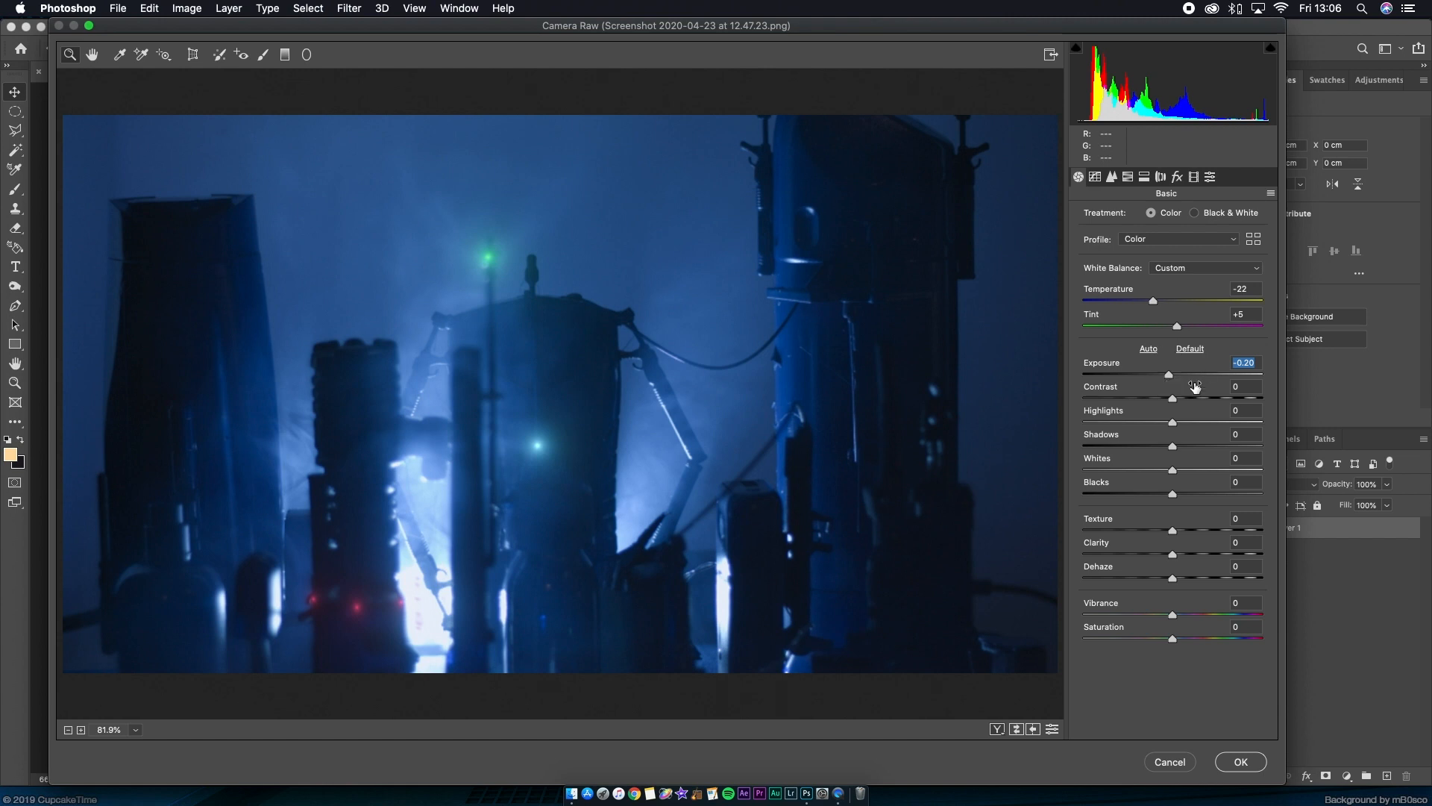
left_click_drag(1173, 423, 1268, 424)
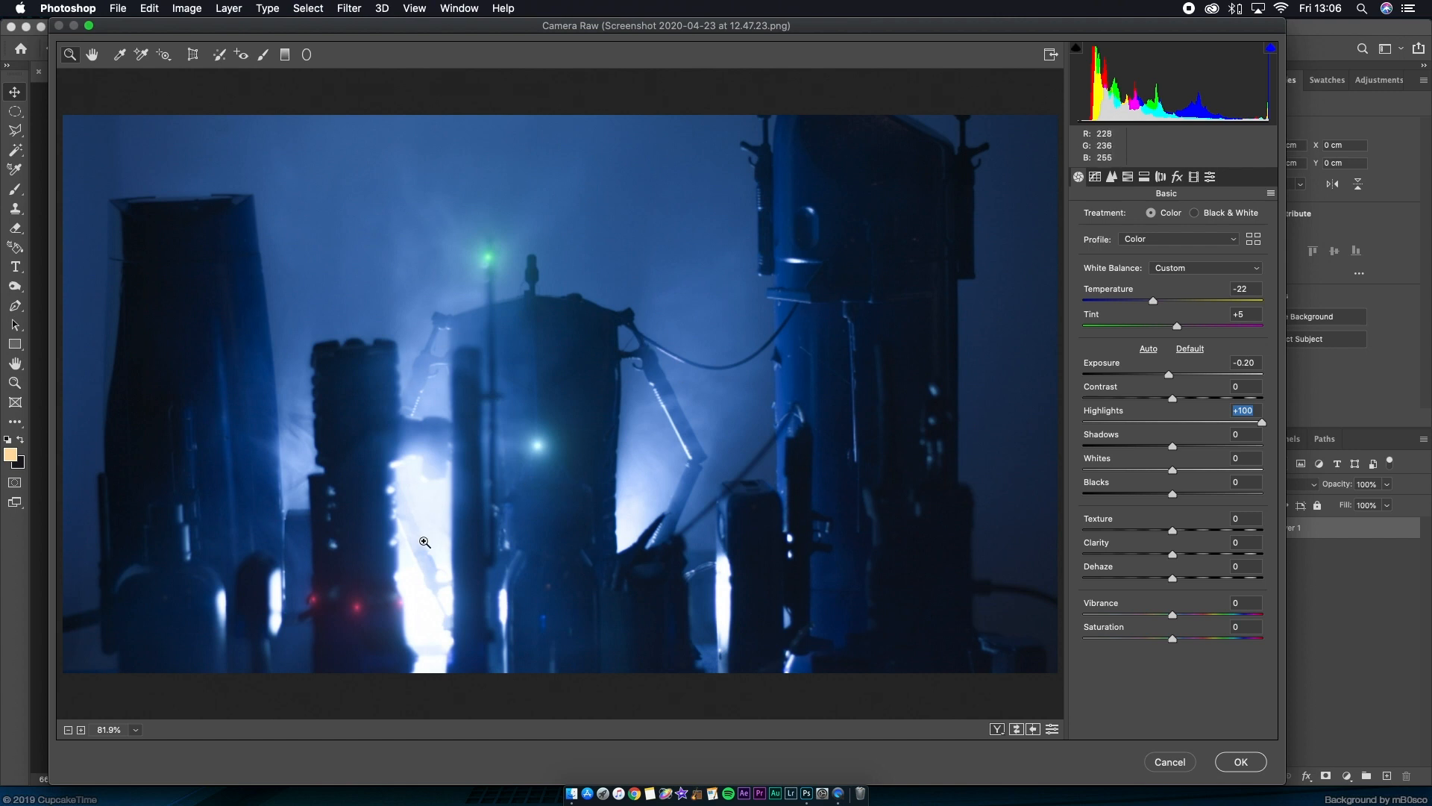
left_click_drag(1259, 422, 1082, 426)
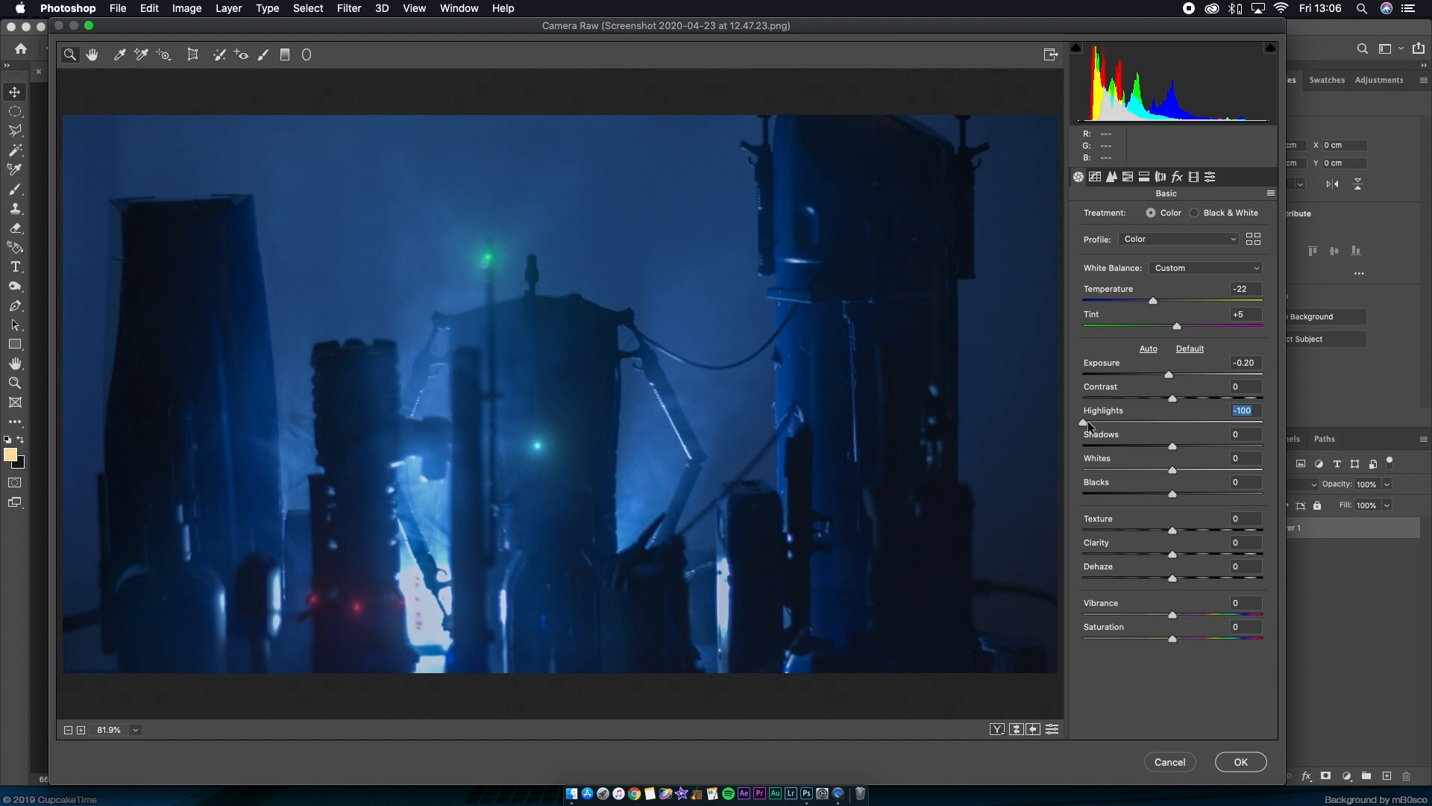
left_click_drag(1085, 421, 1176, 428)
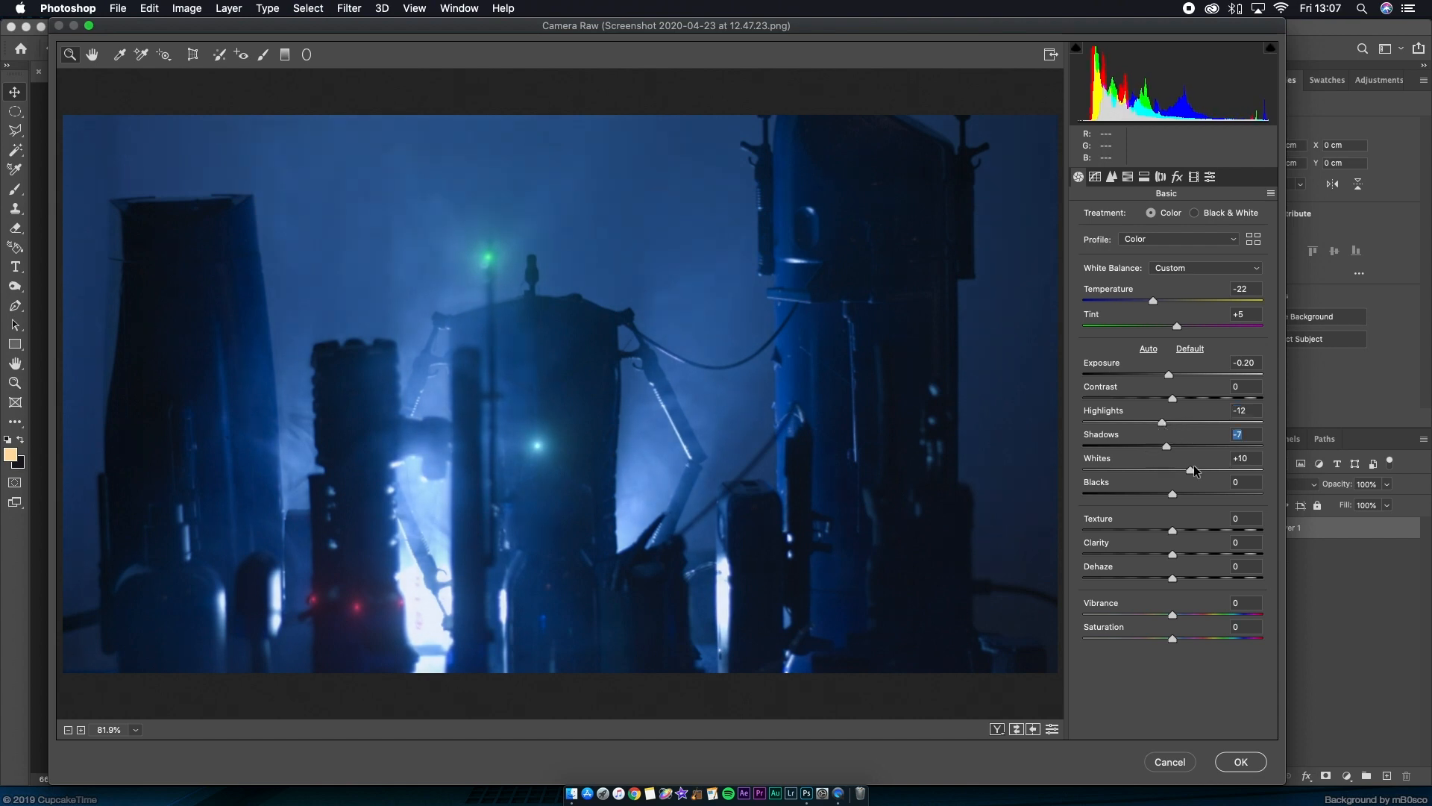
left_click_drag(1193, 469, 1177, 472)
left_click_drag(1172, 615, 1201, 611)
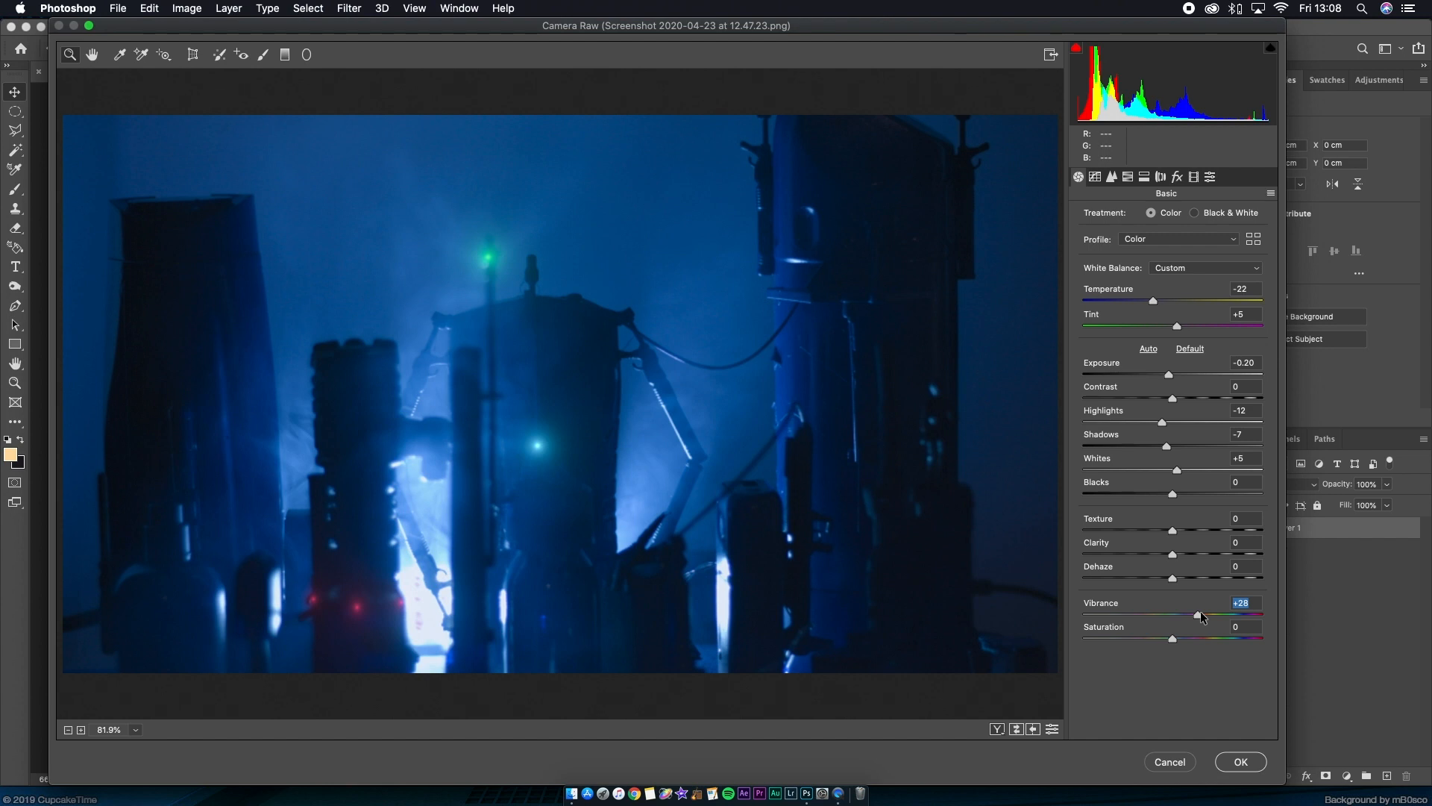
mouse_move(1201, 611)
left_mouse_down()
mouse_move(1168, 615)
mouse_move(1184, 614)
mouse_move(1155, 641)
mouse_move(1186, 615)
left_mouse_up()
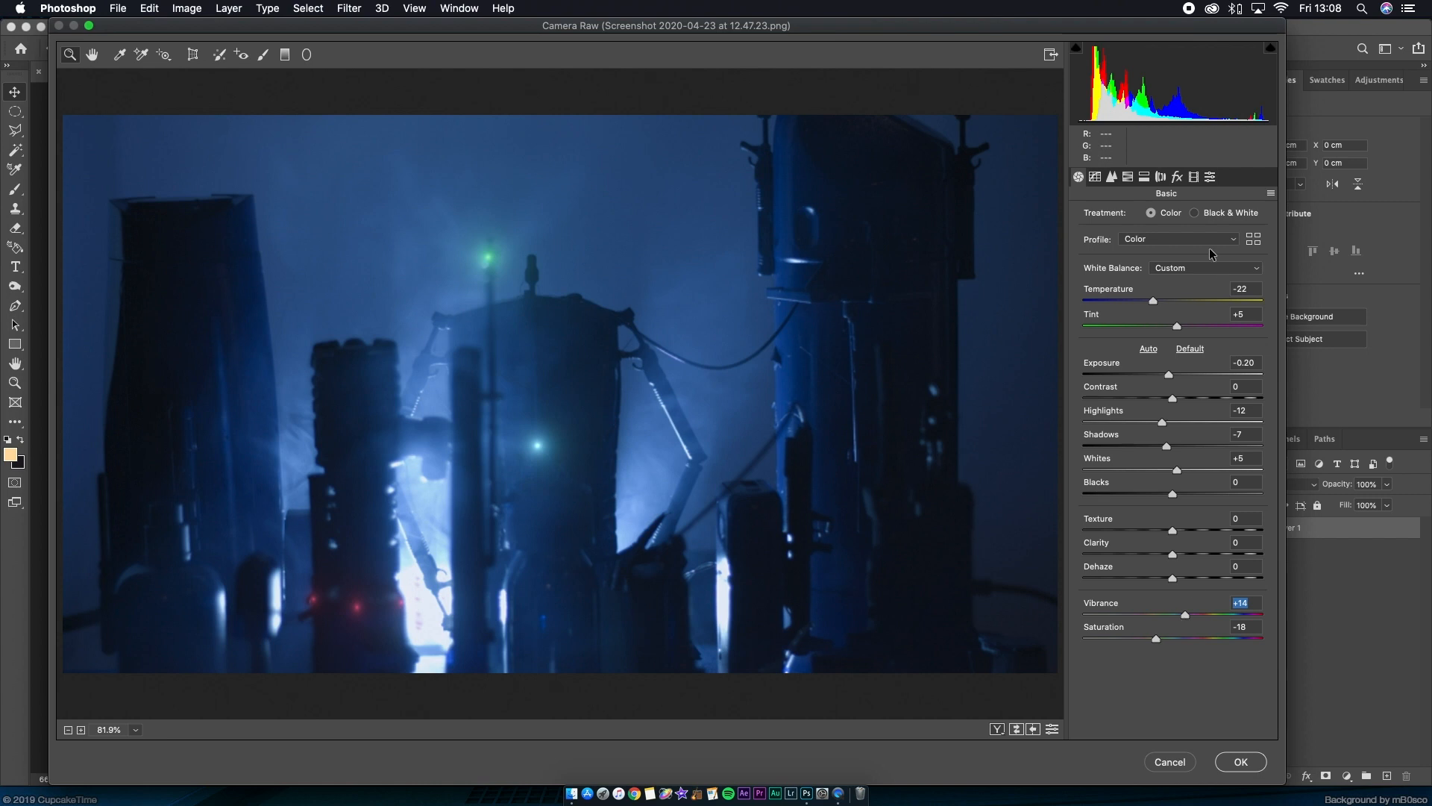
Shape the RGB point tone curve with a highlight point, a lowered shadow point and a midtone point at input 126, output 118.
left_click(1096, 176)
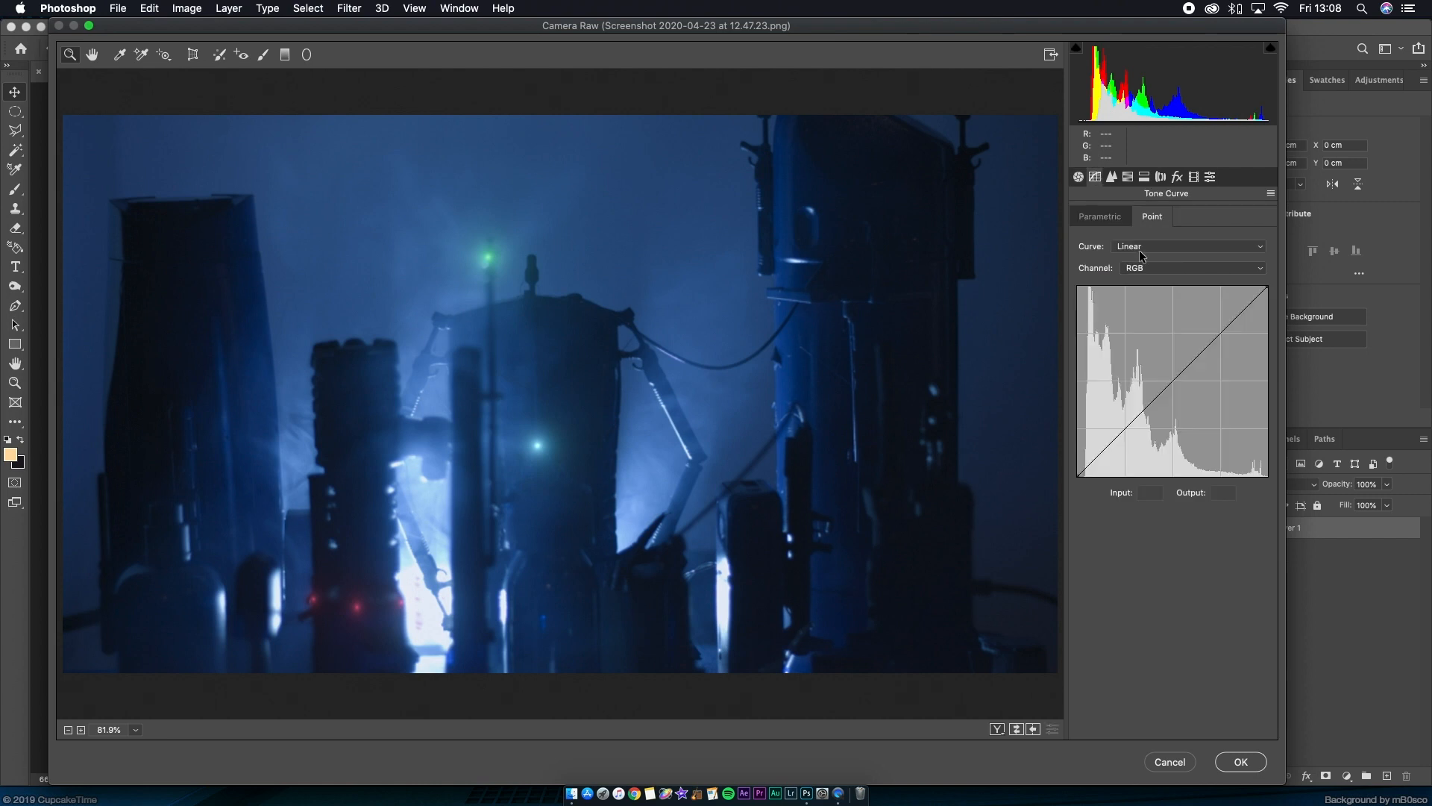
mouse_move(1203, 345)
left_mouse_down()
mouse_move(1207, 314)
mouse_move(1227, 331)
left_mouse_up()
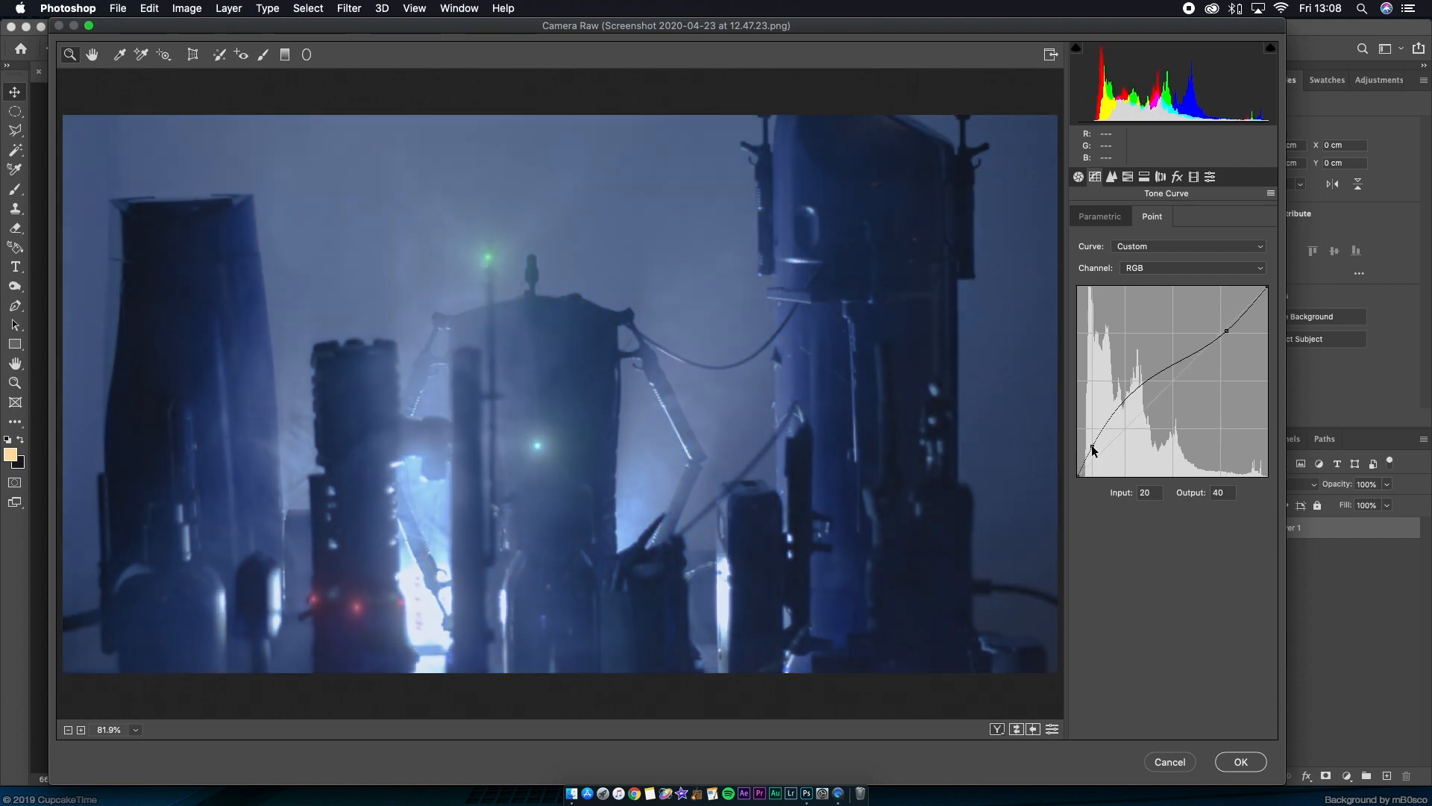
left_click(1133, 472)
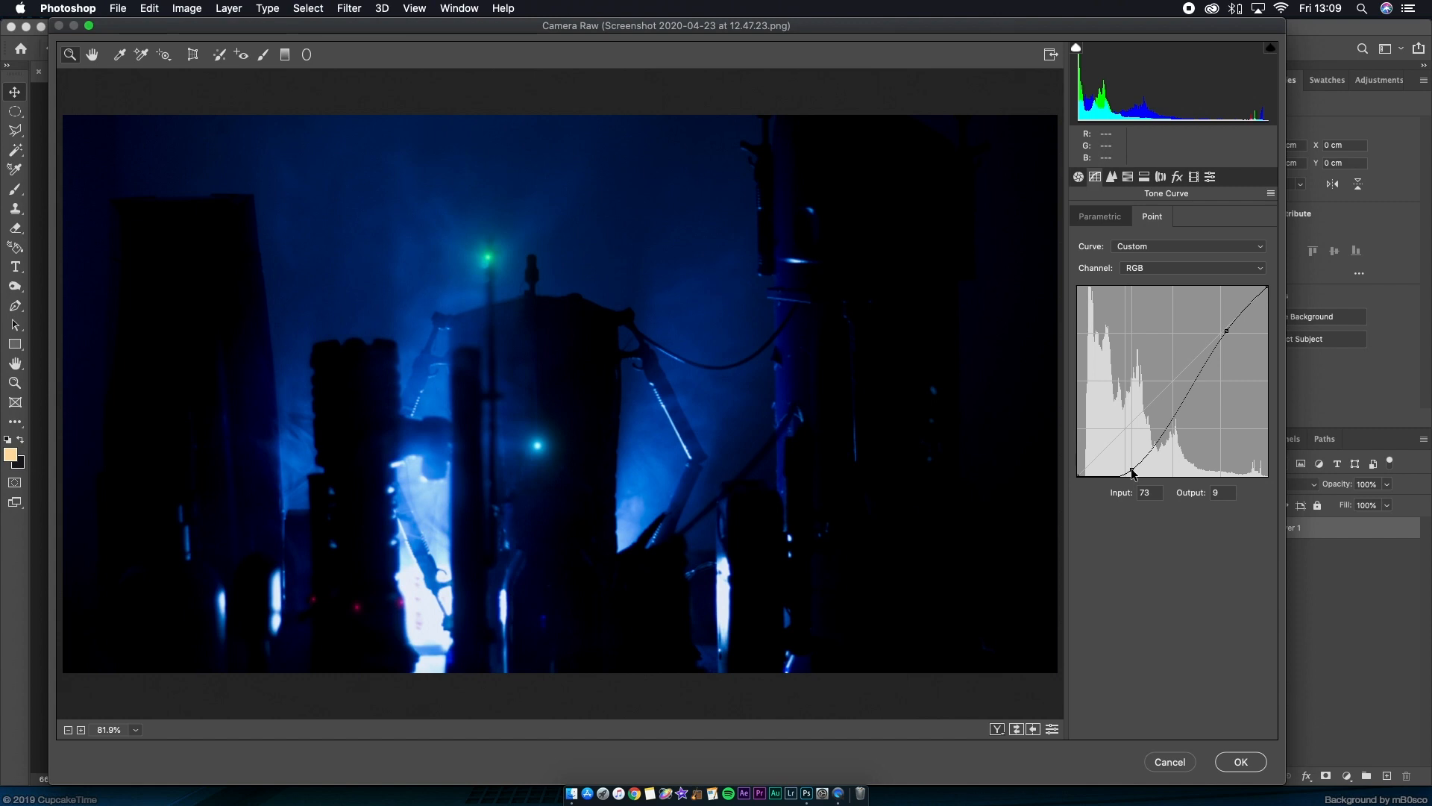
mouse_move(1132, 472)
left_mouse_down()
mouse_move(1110, 442)
mouse_move(1121, 447)
left_mouse_up()
mouse_move(1160, 397)
left_mouse_down()
mouse_move(1156, 373)
mouse_move(1188, 393)
left_mouse_up()
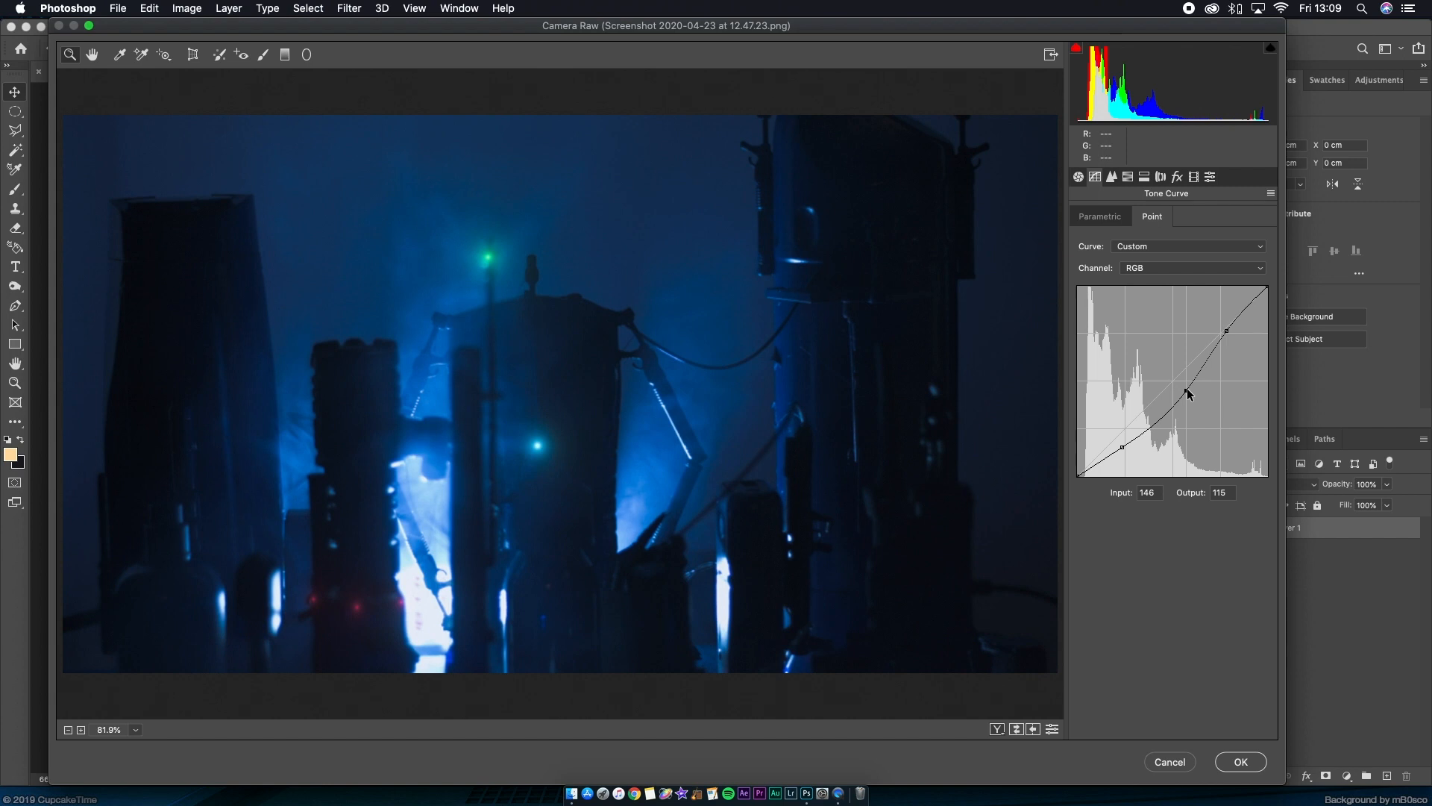
left_click_drag(1188, 393, 1171, 386)
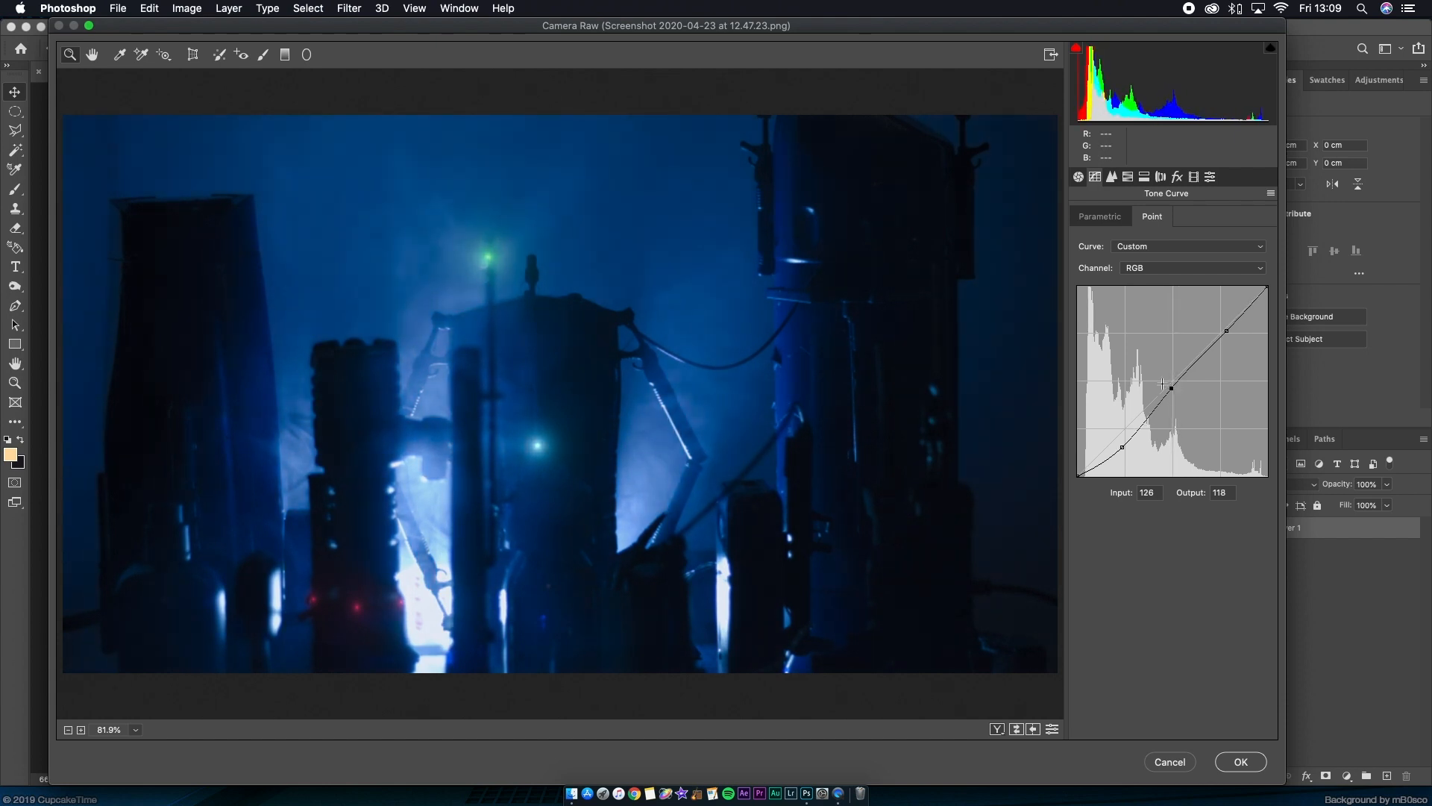
Set the HSL hues of reds to +2, oranges +3, greens -3, aquas +27 and blues +11, and purples luminance to +26.
left_click(1112, 177)
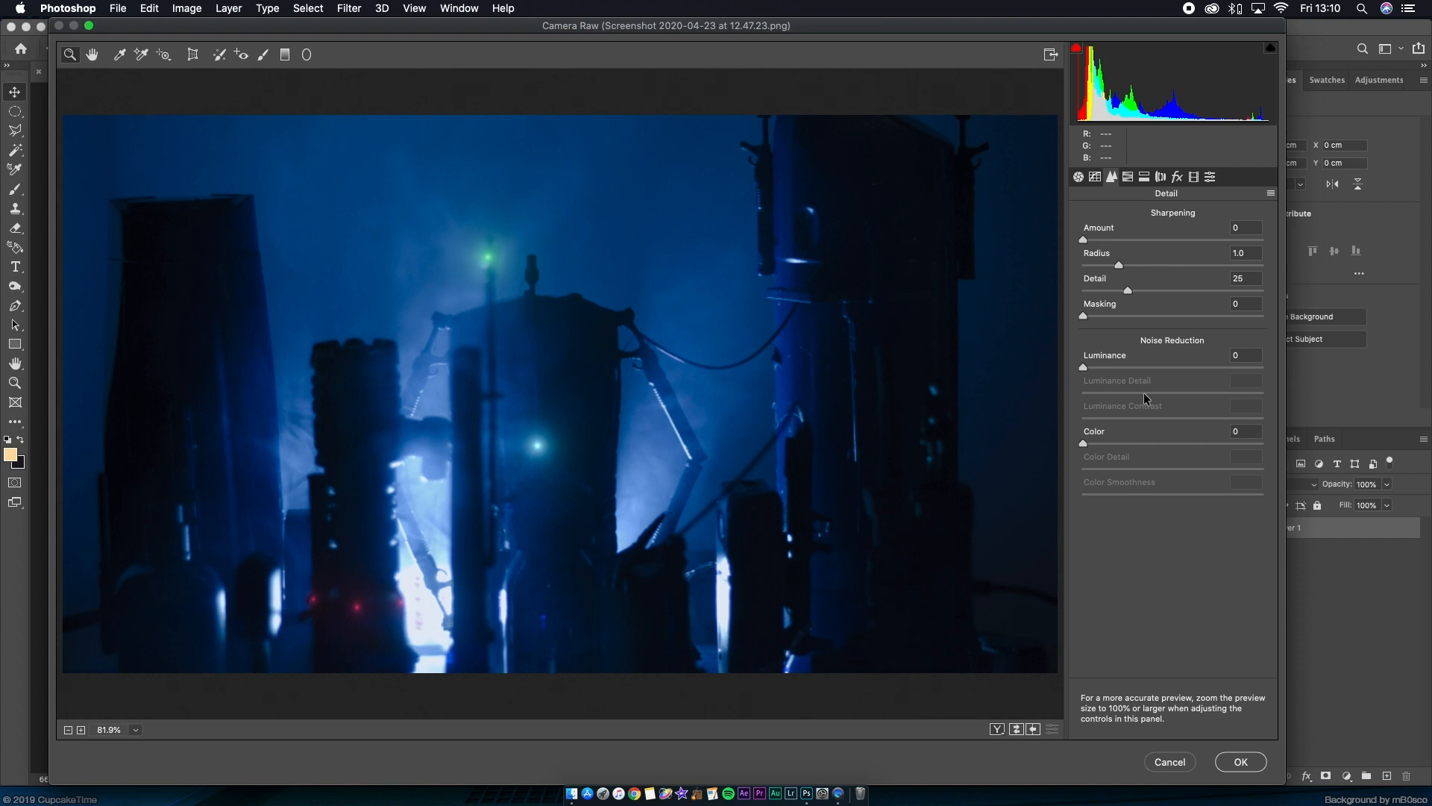
left_click(1129, 176)
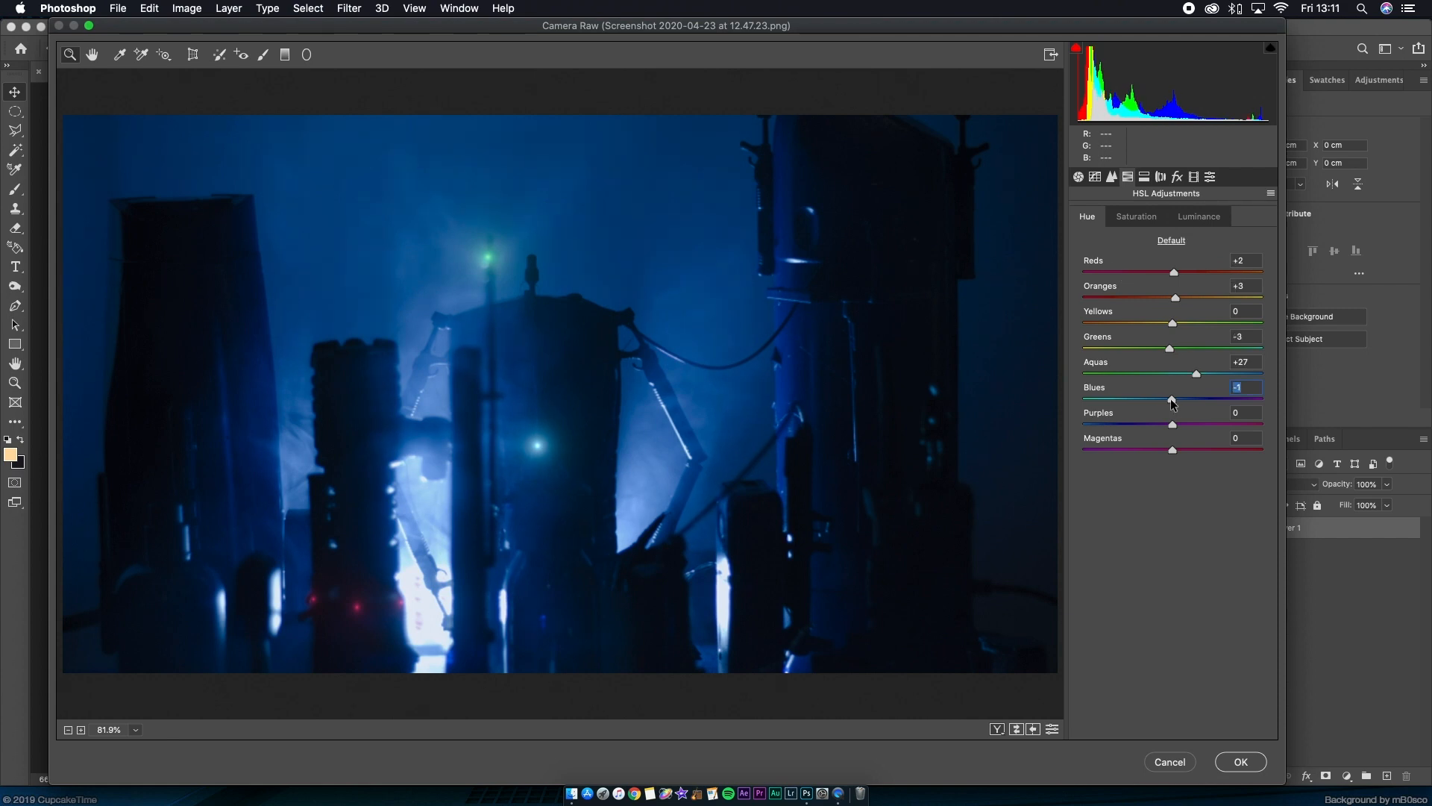
left_click_drag(1173, 399, 1184, 396)
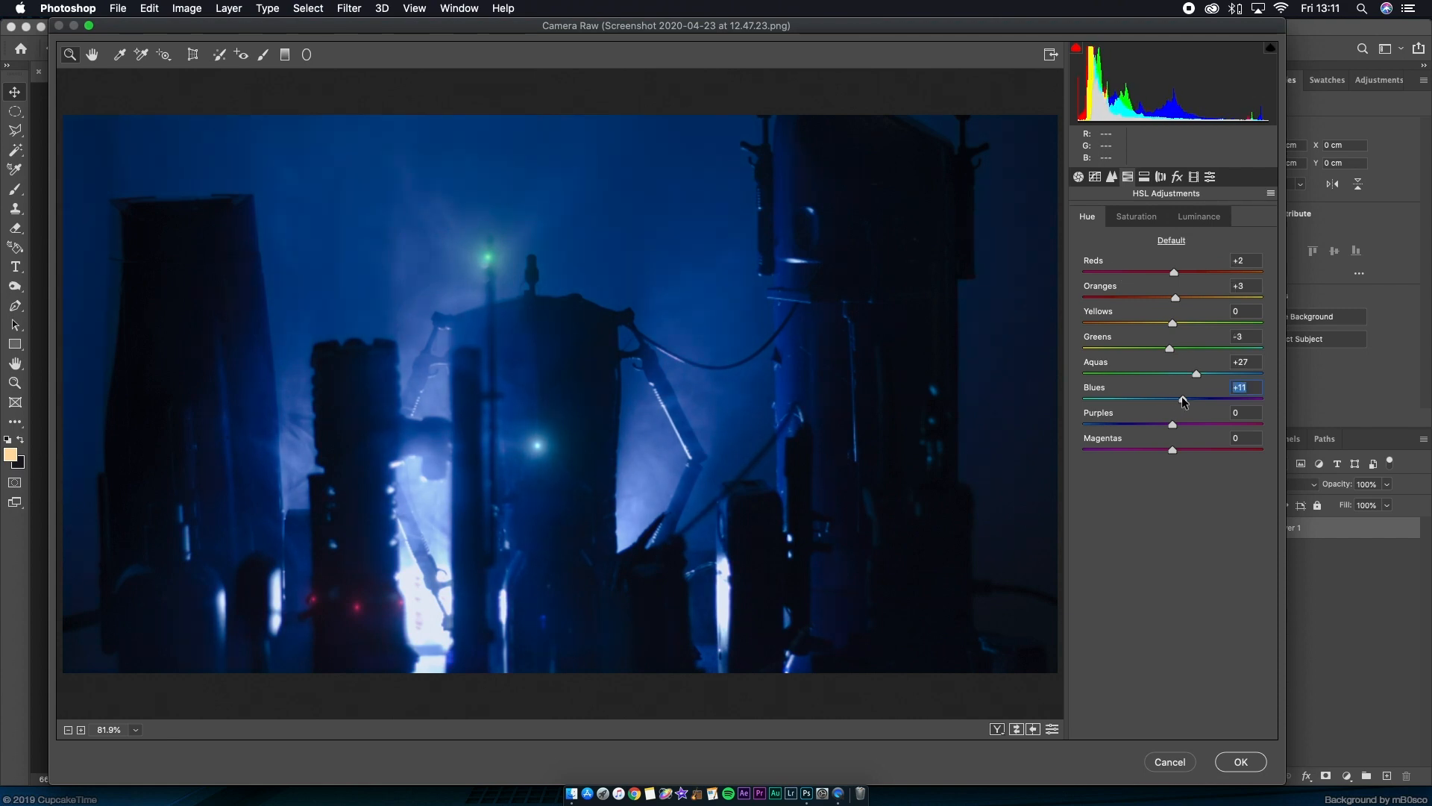
left_click_drag(1172, 449, 1195, 422)
left_click(1135, 216)
left_click(1198, 216)
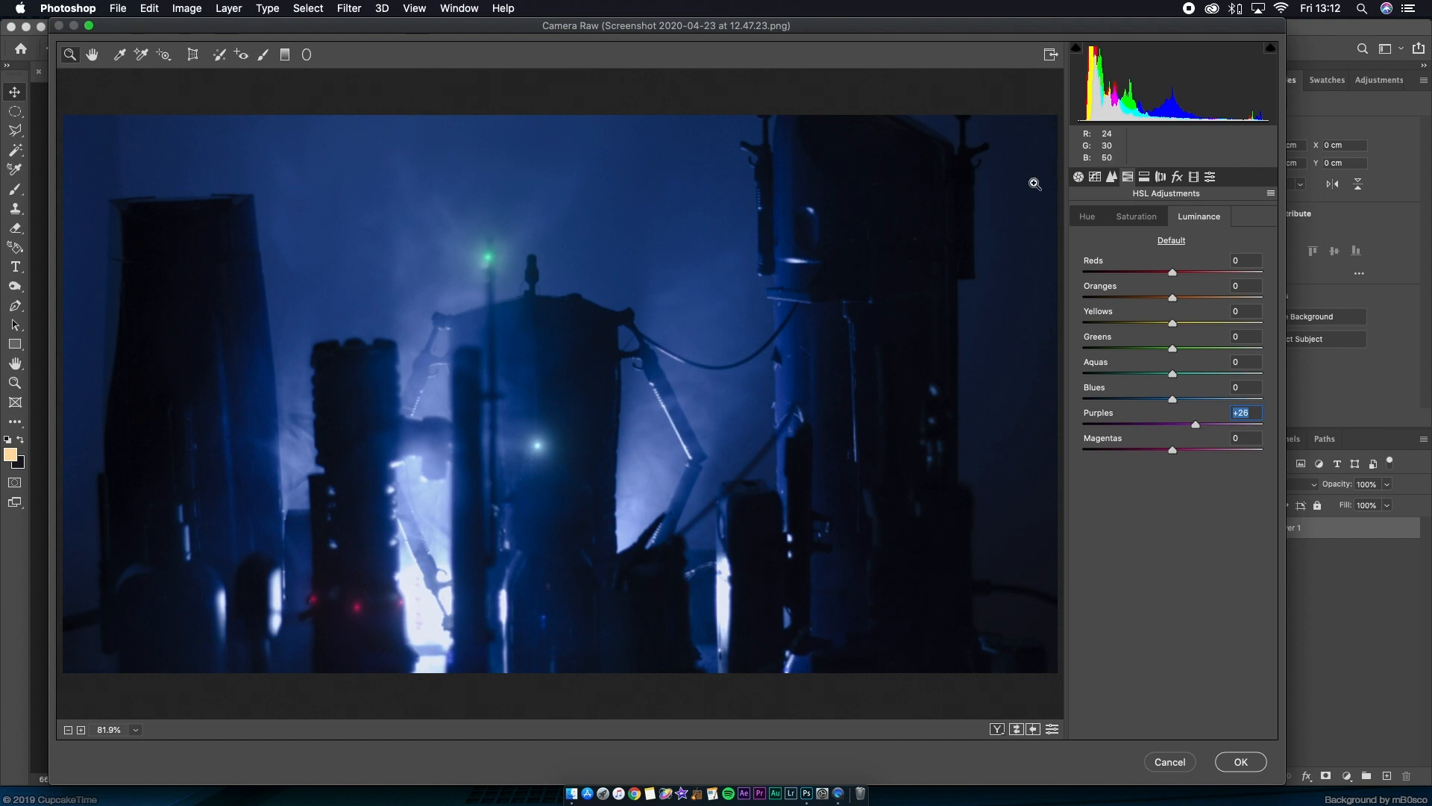
Give the image a teal tint with split toning by raising the highlights saturation and shifting the hue.
left_click(1144, 179)
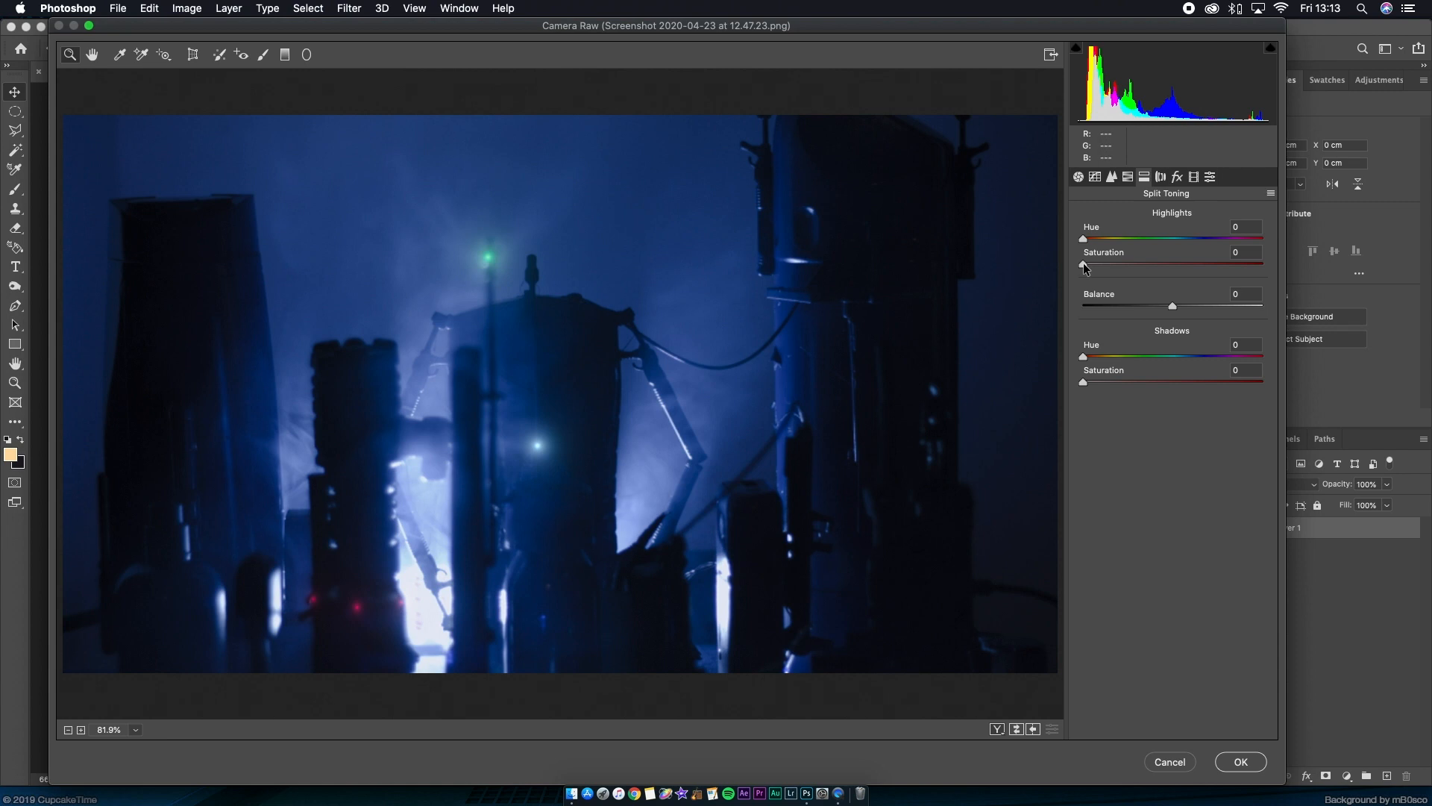
left_click_drag(1083, 263, 1180, 259)
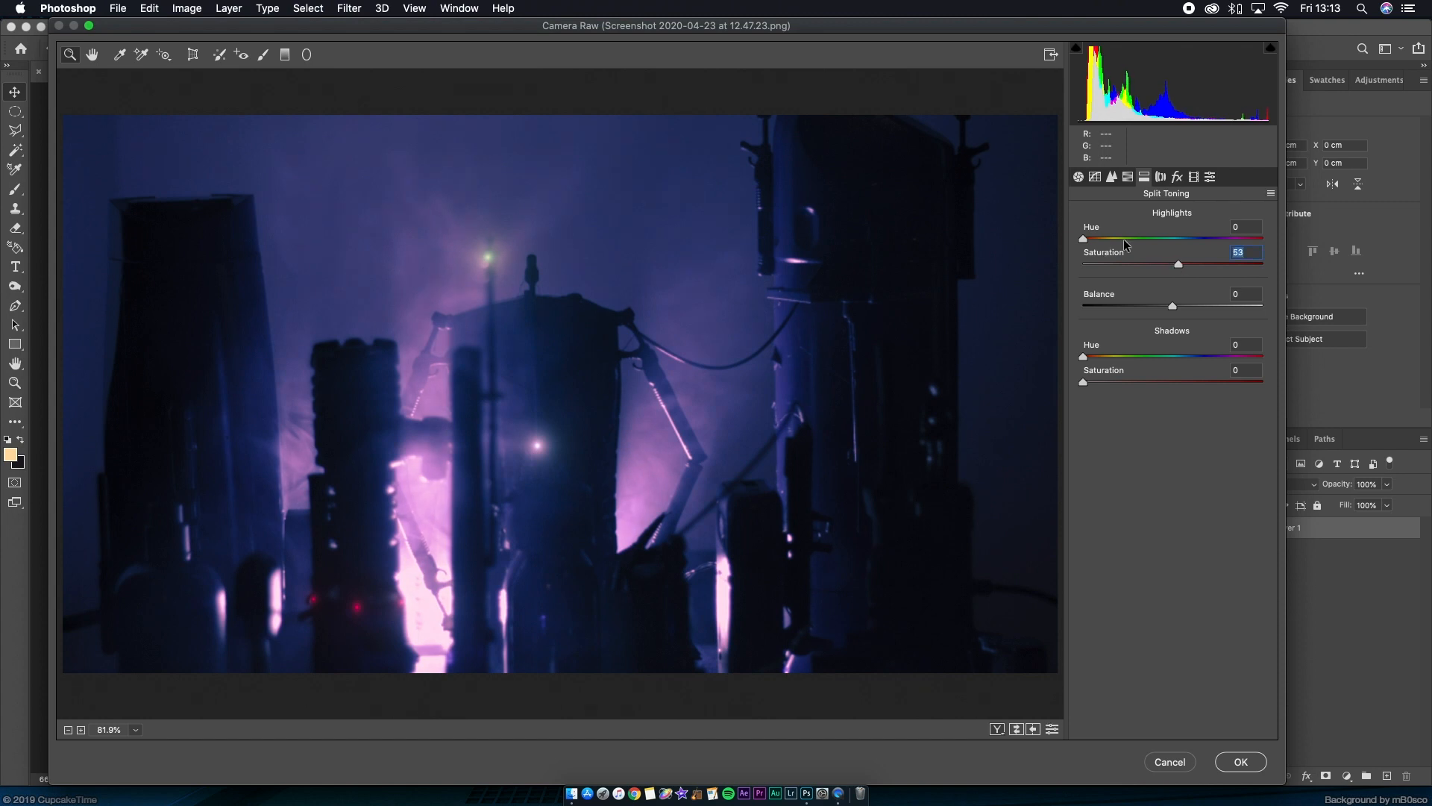
double_click(1179, 264)
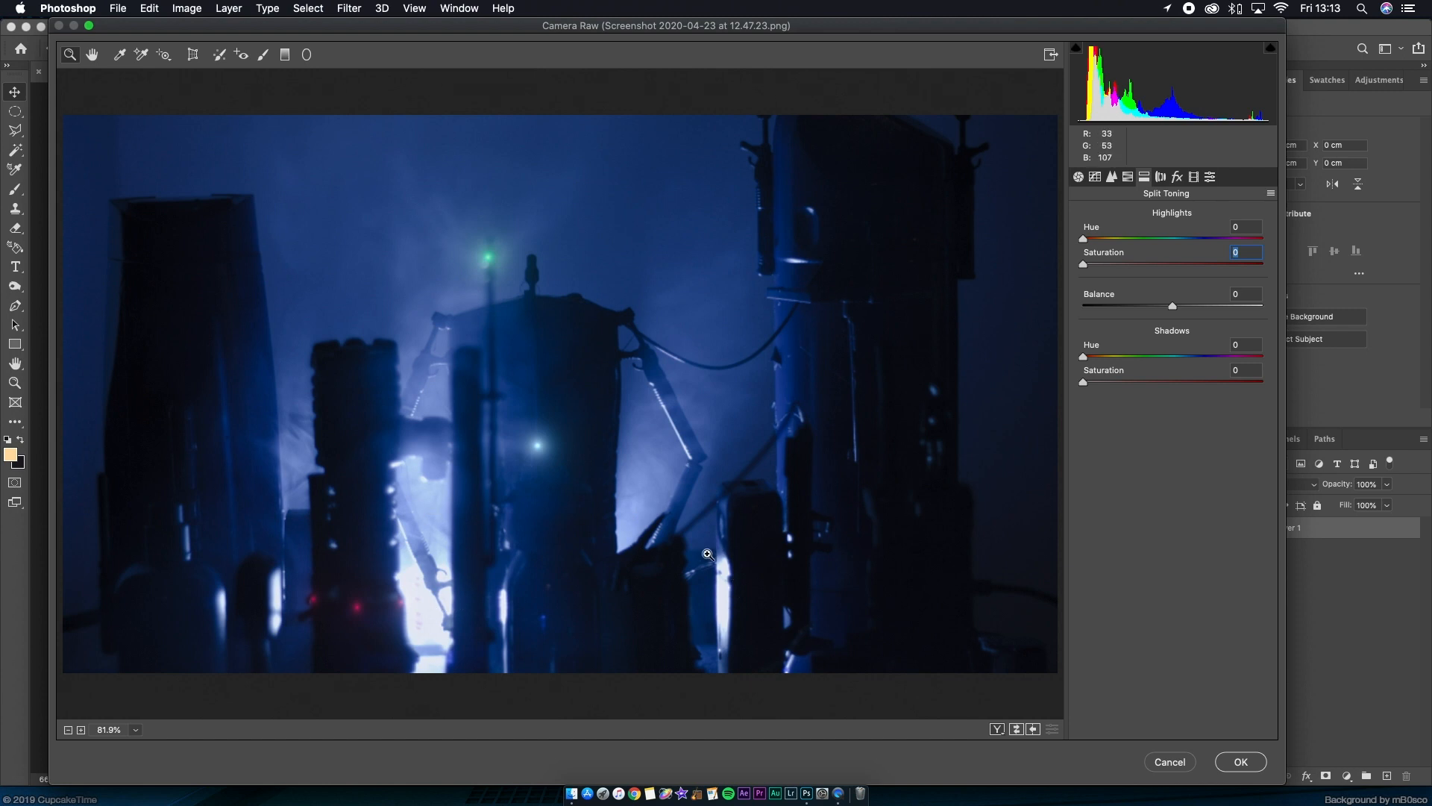
left_click_drag(1083, 264, 1173, 269)
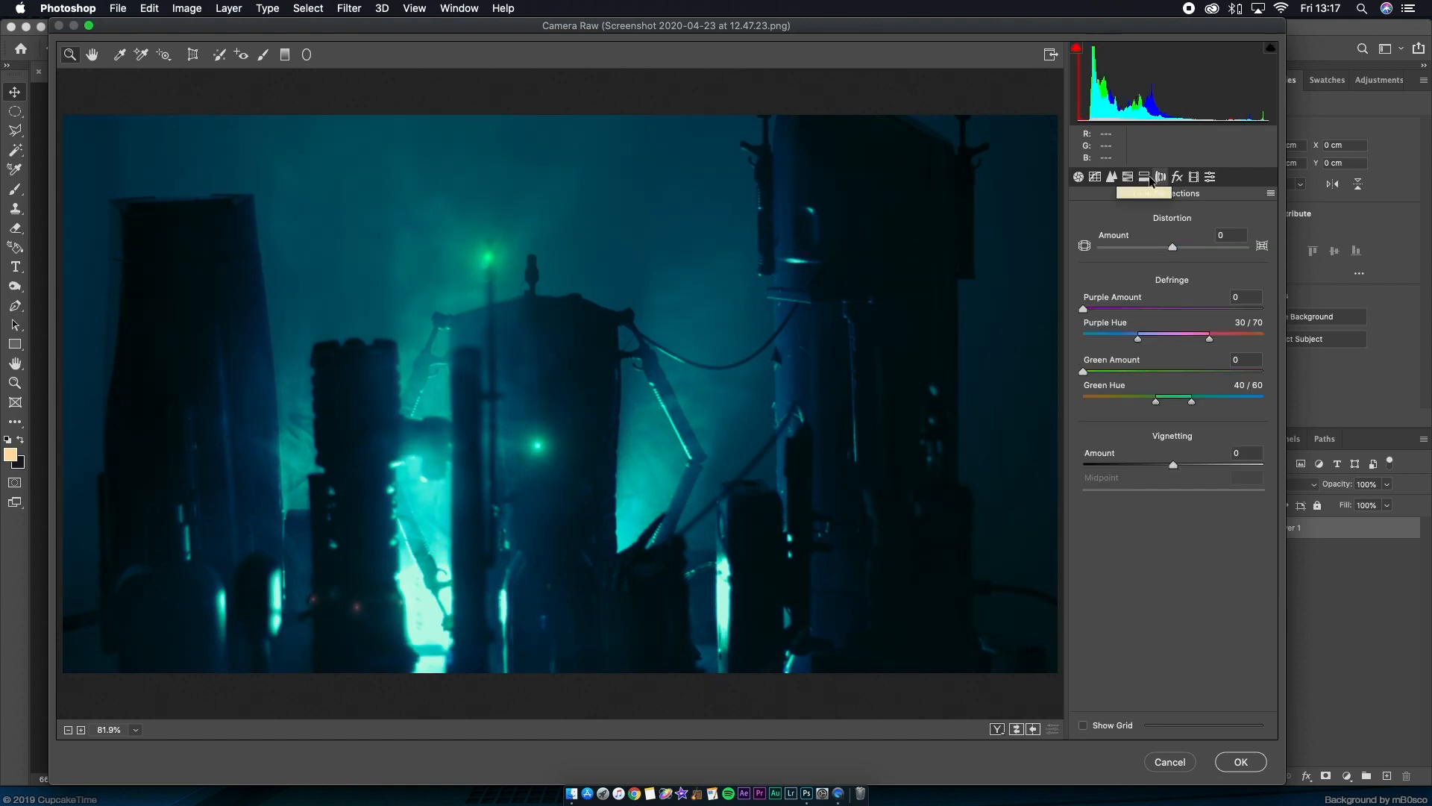
Calibrate blue primary hue to +37 and saturation to -9, green saturation to -4, red saturation to -6 and shadows tint to +22.
left_click(1178, 177)
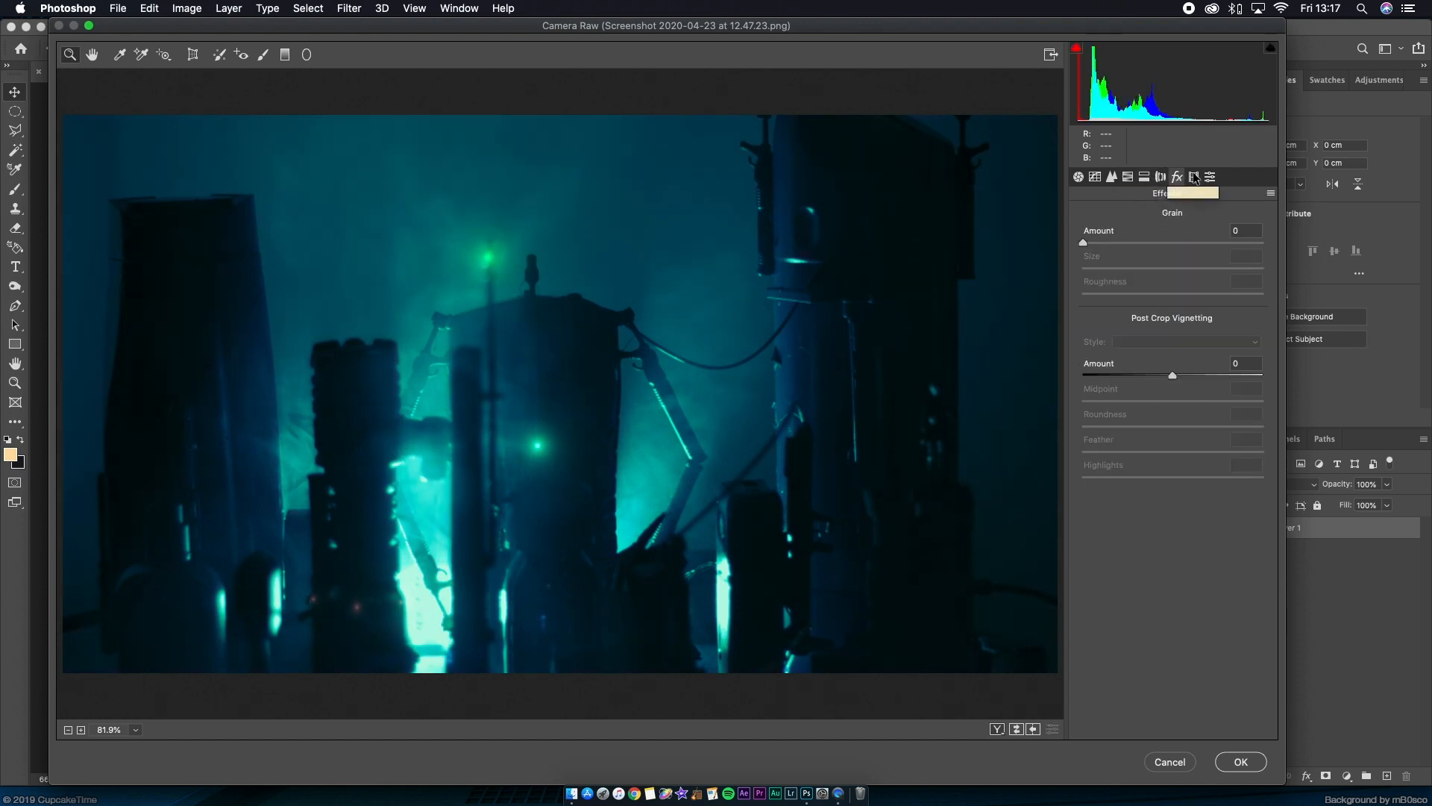
left_click(1195, 177)
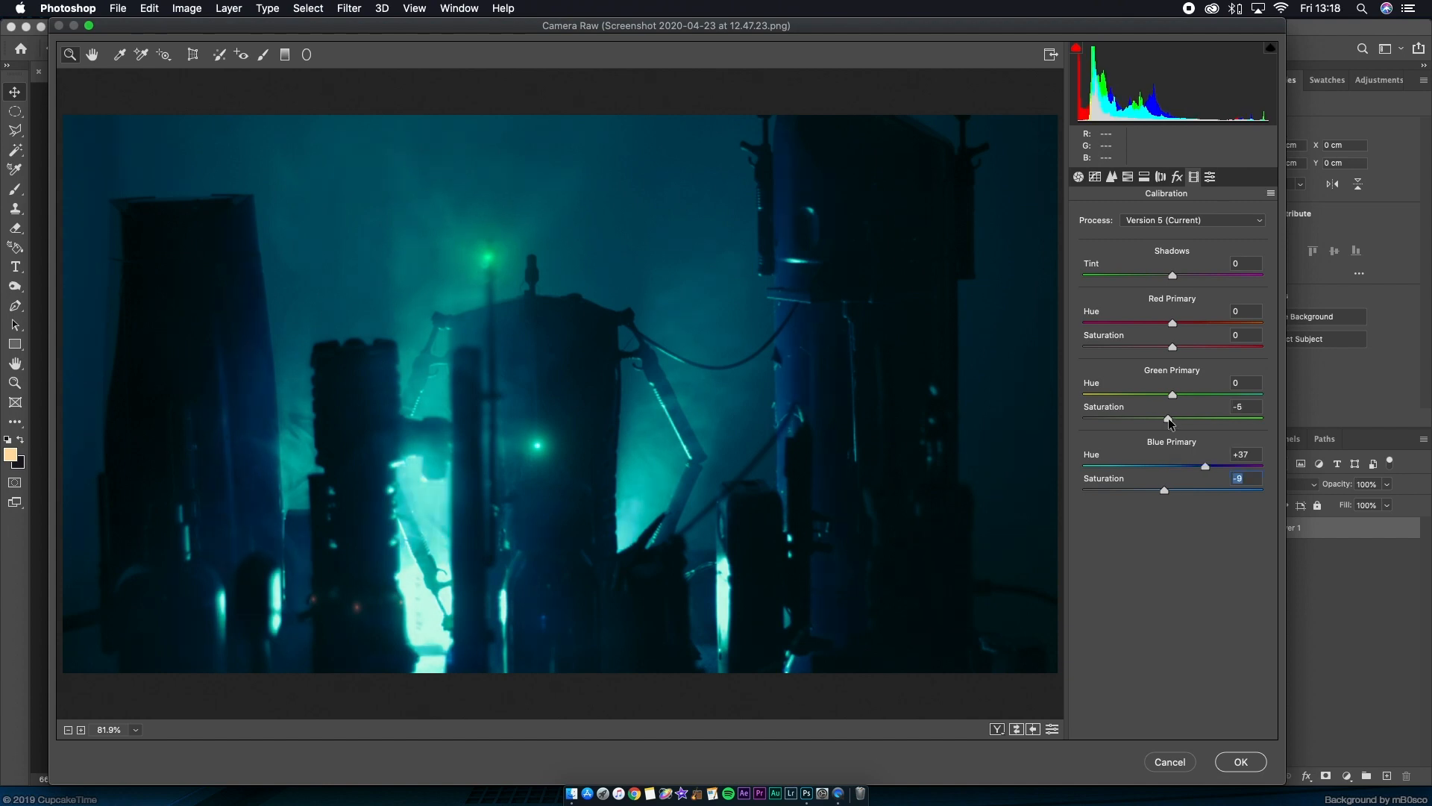
left_click(1168, 418)
left_click_drag(1172, 347, 1167, 347)
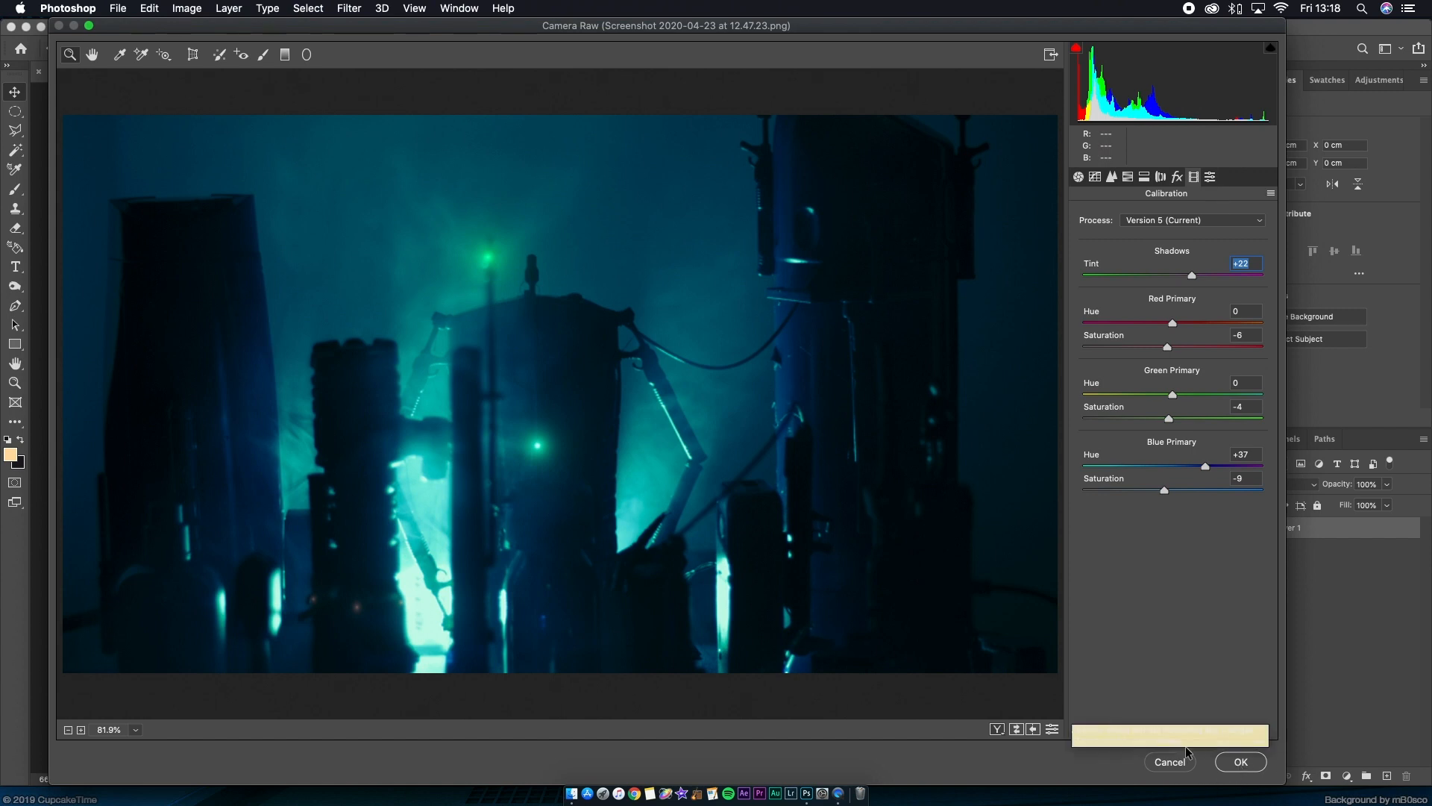
Save the current Camera Raw settings with the default subset as the preset SS Greenwhere and apply the grade to the image.
left_click(1213, 180)
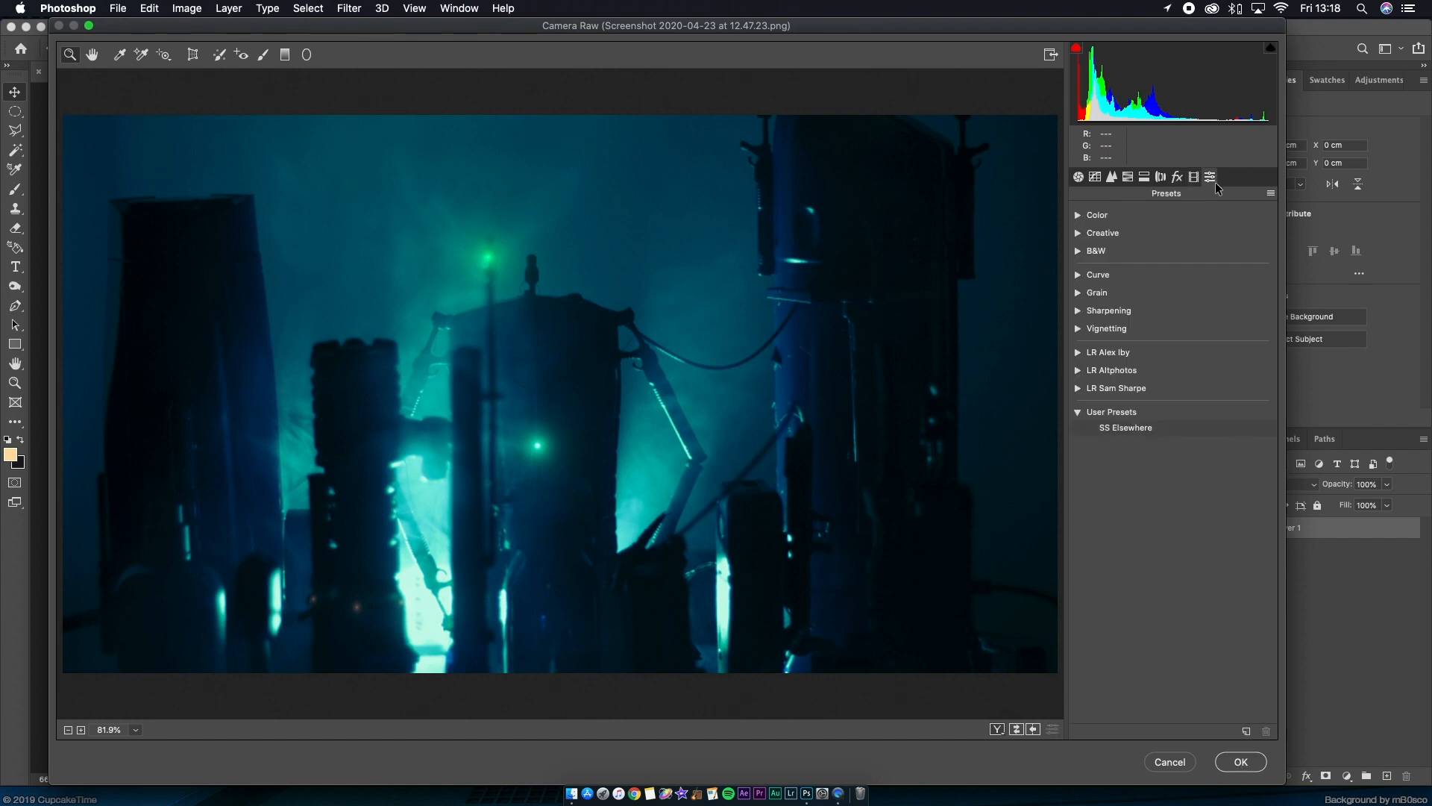
left_click(1105, 431)
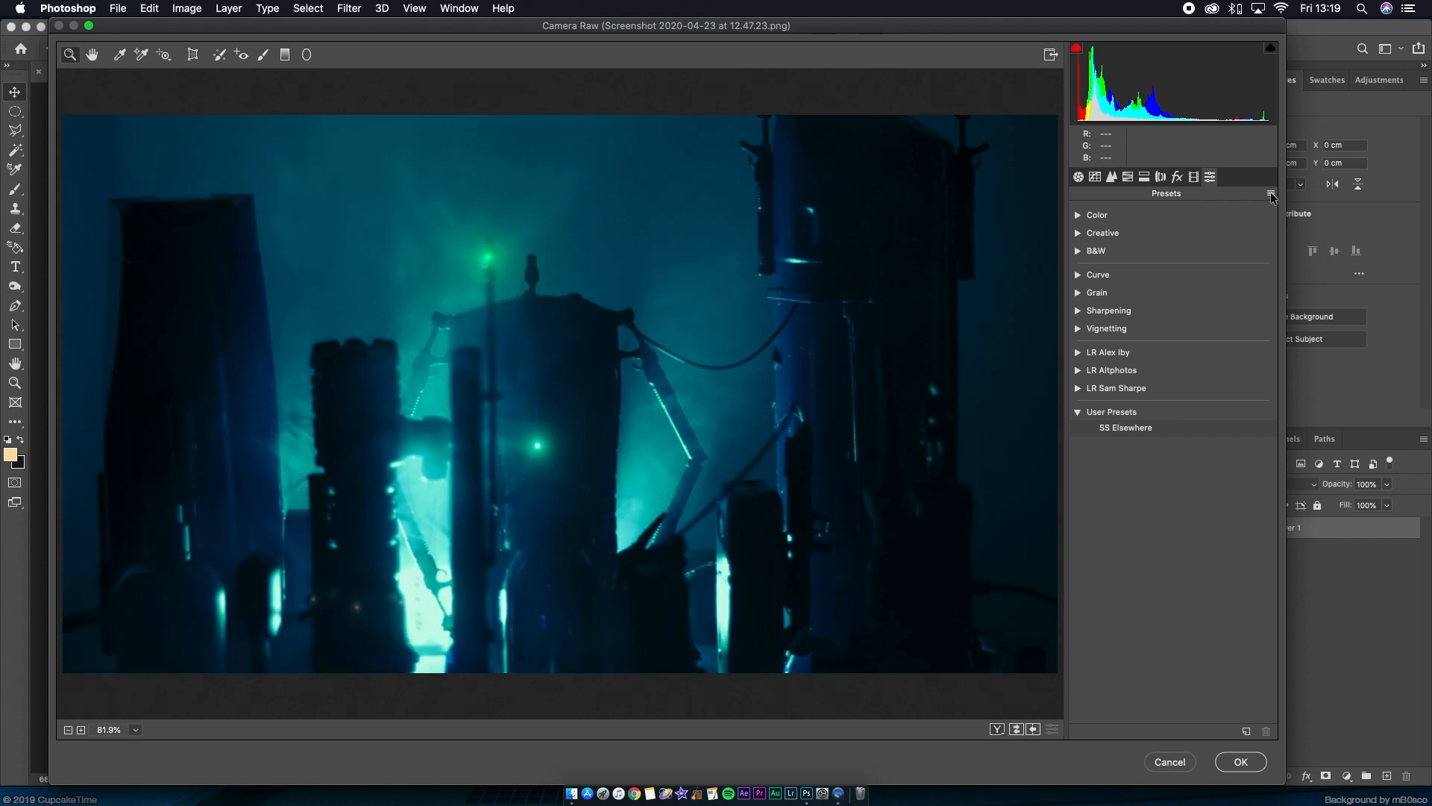
left_click(1270, 194)
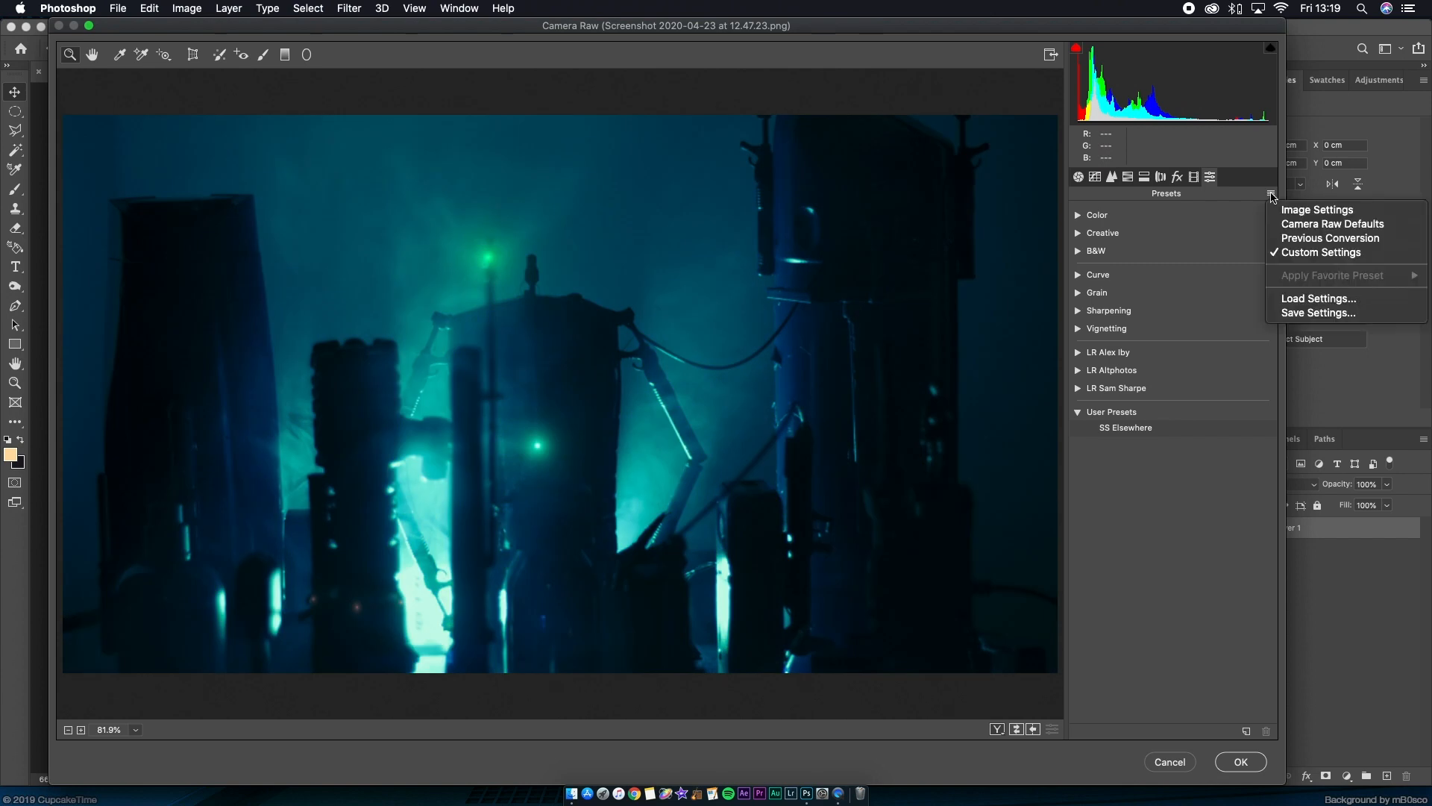
left_click(1318, 313)
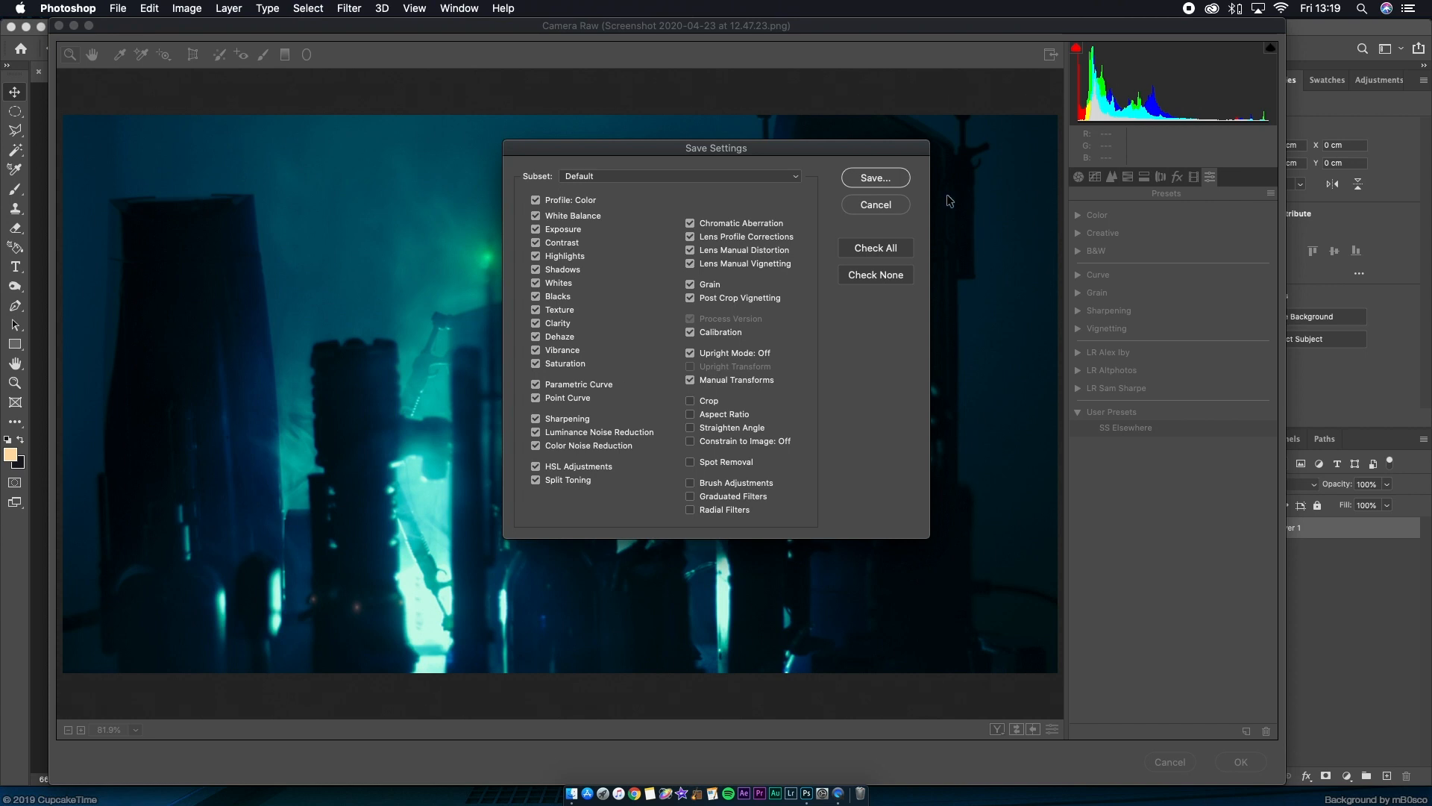
left_click(896, 183)
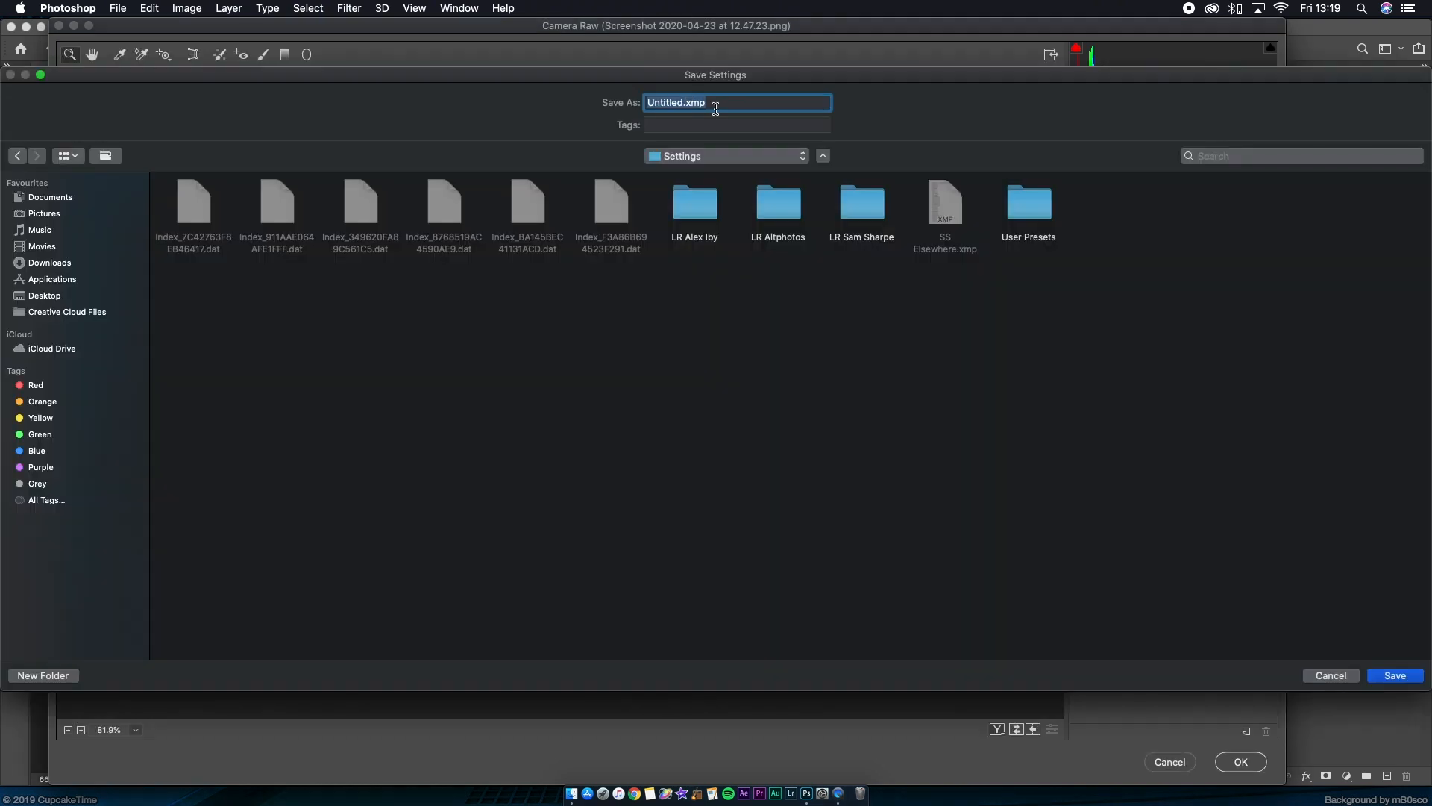
left_click(716, 104)
double_click(675, 103)
type("SS.xmp Greenwhere")
key("Return")
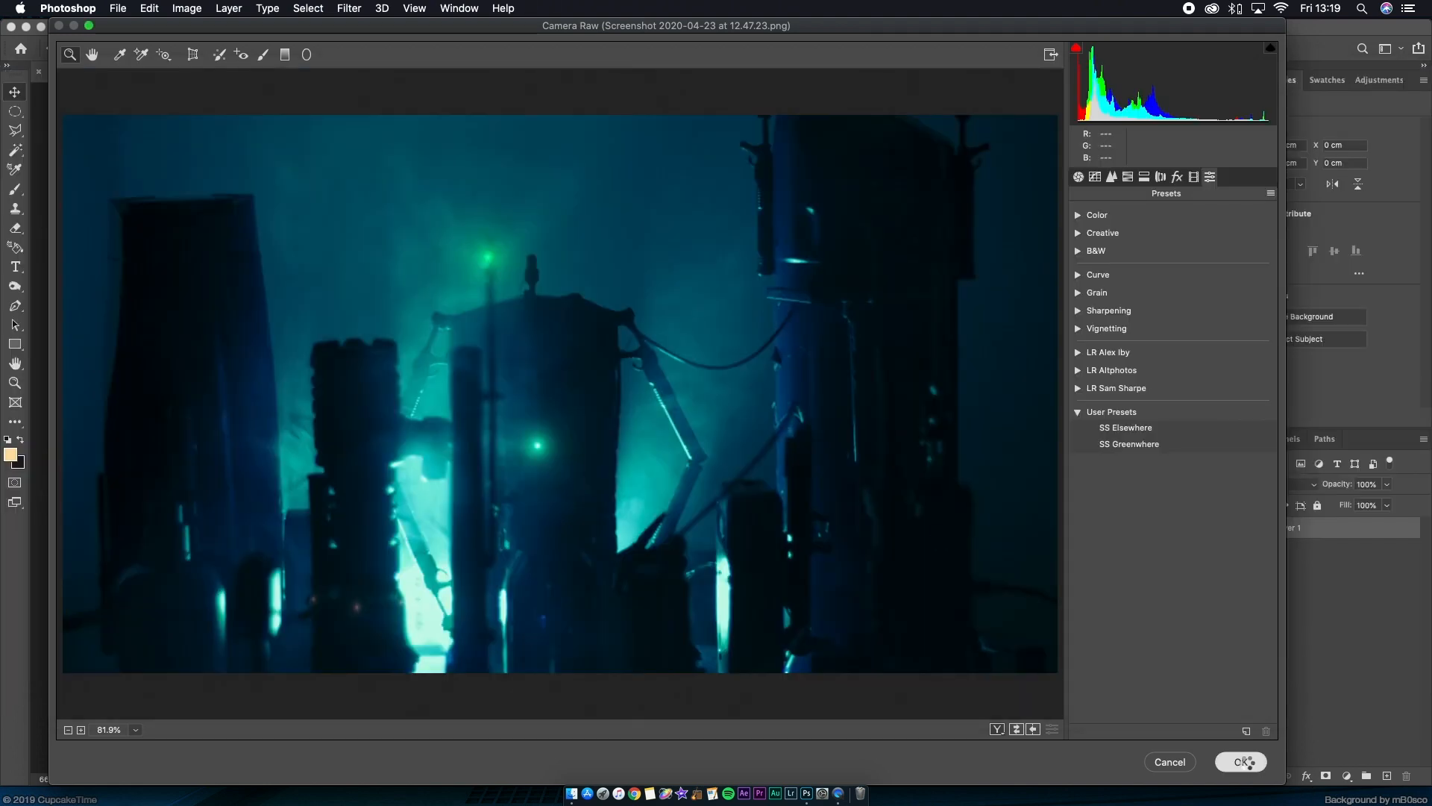
left_click(1244, 762)
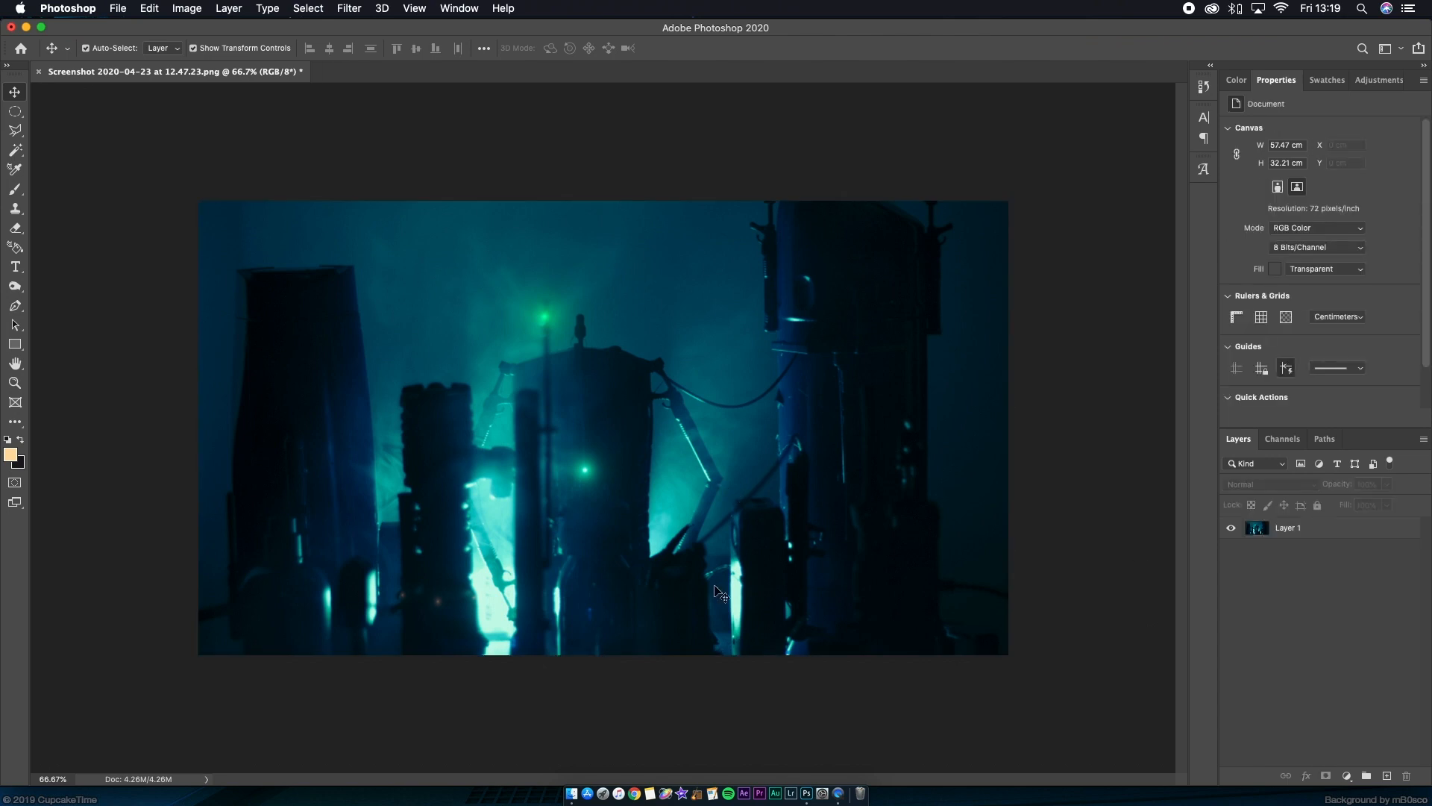
Launch IWLTBAP LUT Generator and generate a HALD image in the Desktop folder.
left_click(603, 795)
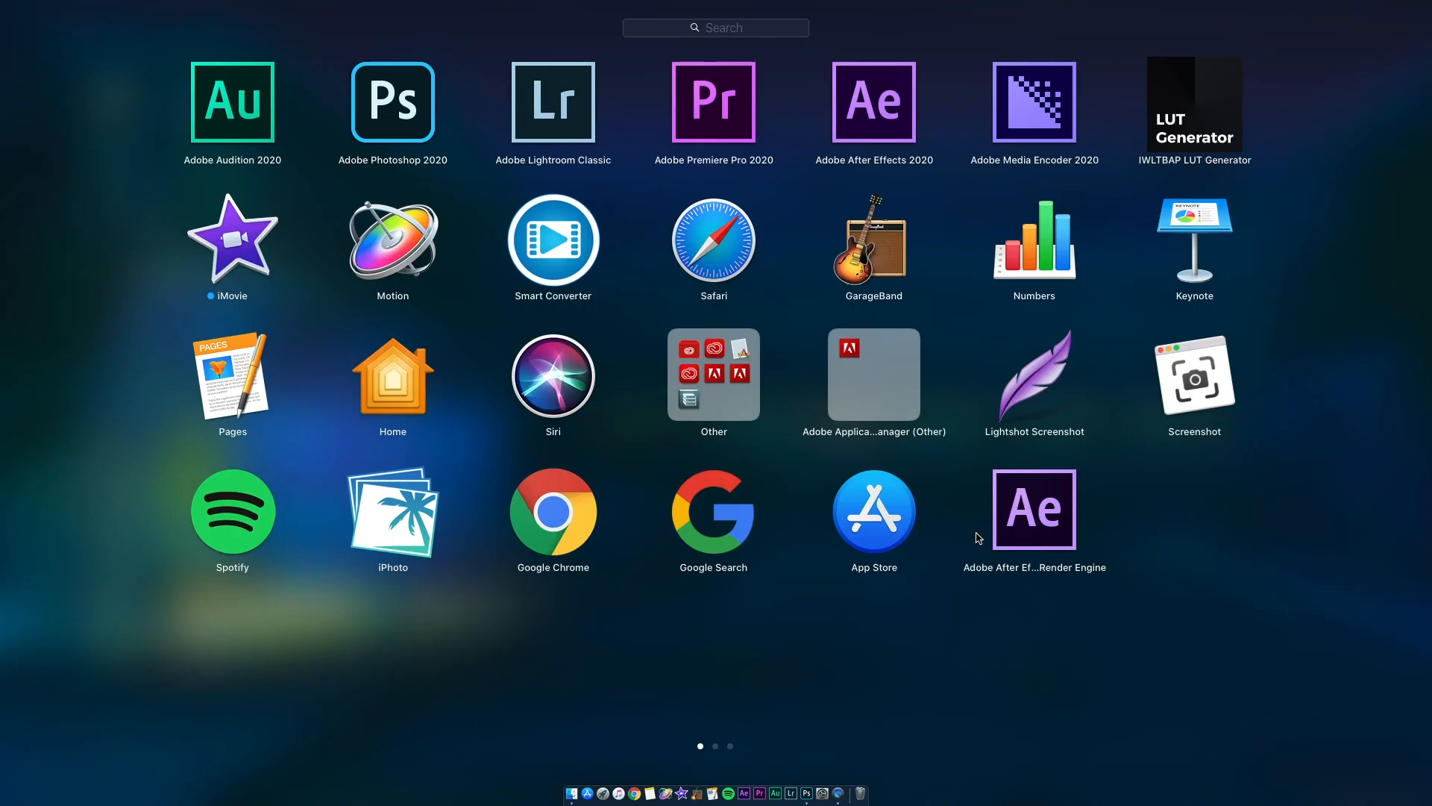
left_click(1195, 116)
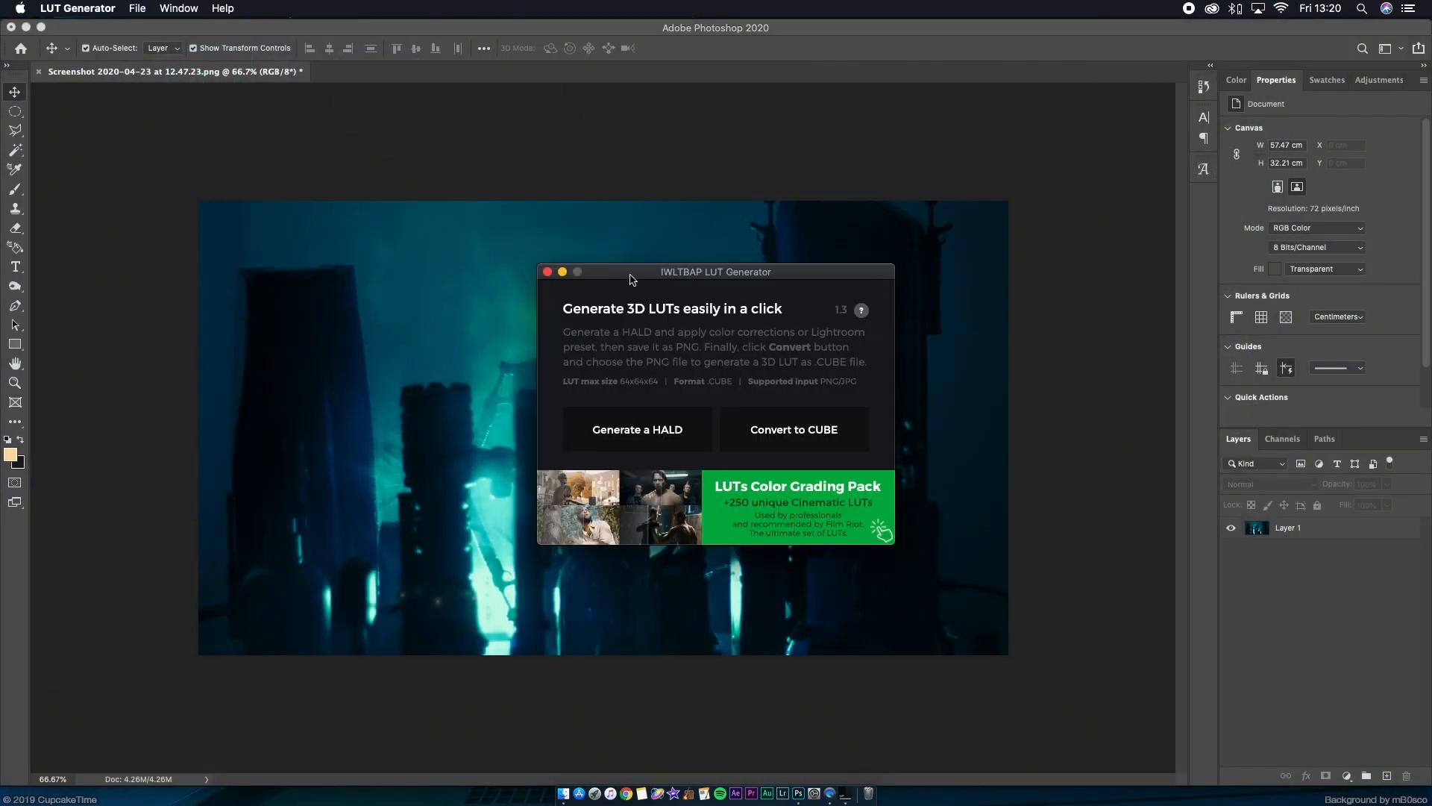
left_click_drag(630, 280, 655, 312)
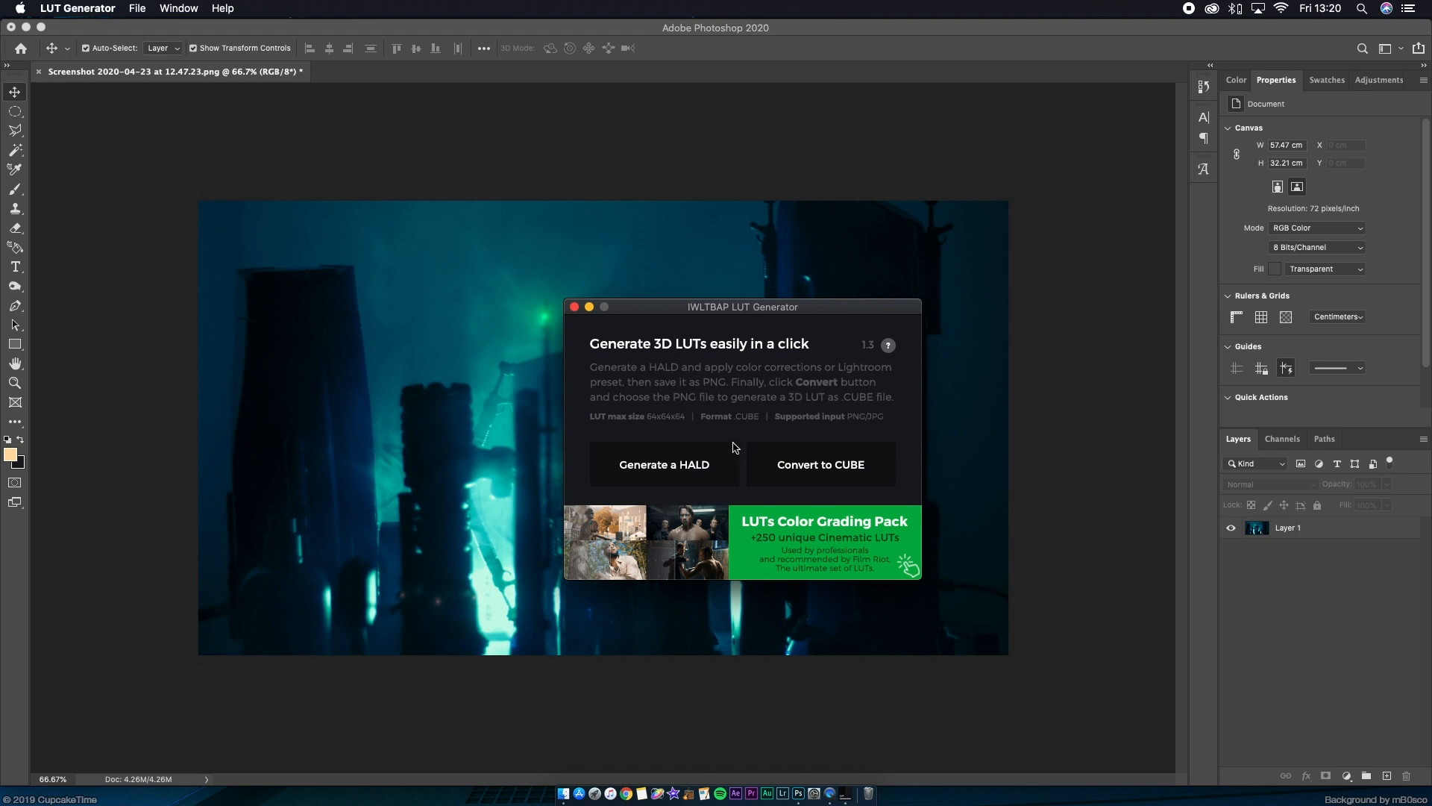
left_click(685, 470)
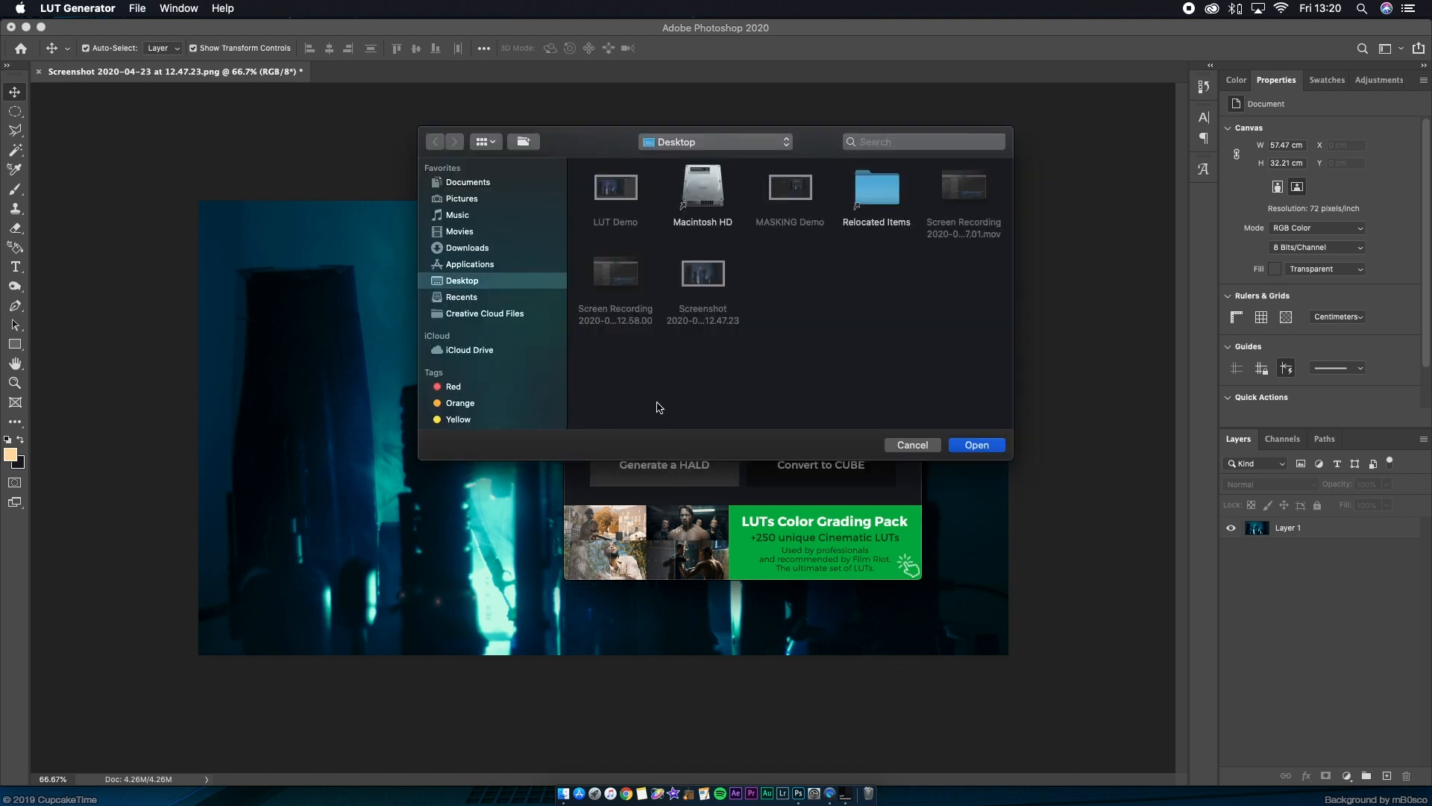
left_click(962, 448)
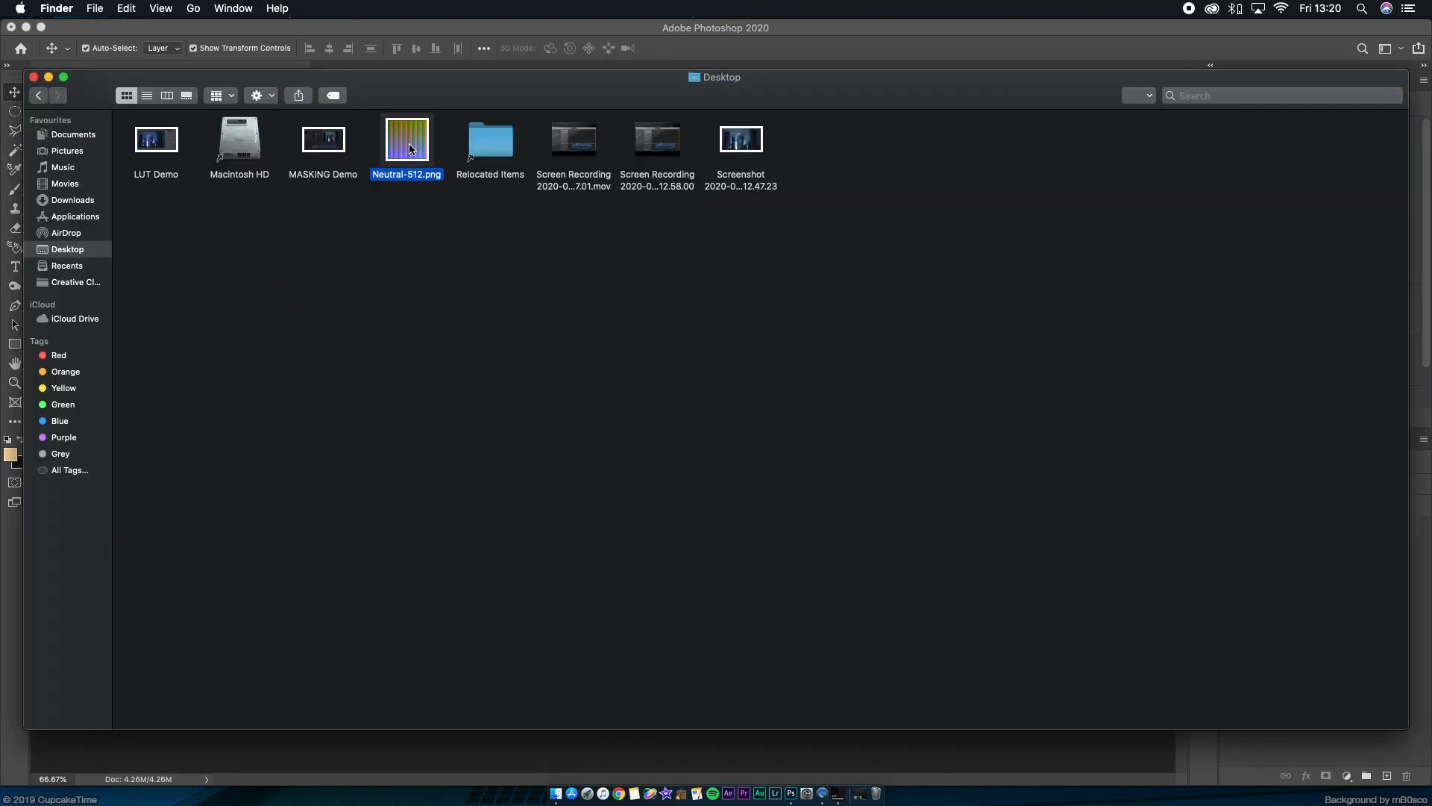
Open Neutral-512.png from the Desktop in Photoshop and unlock its Background layer.
key("space")
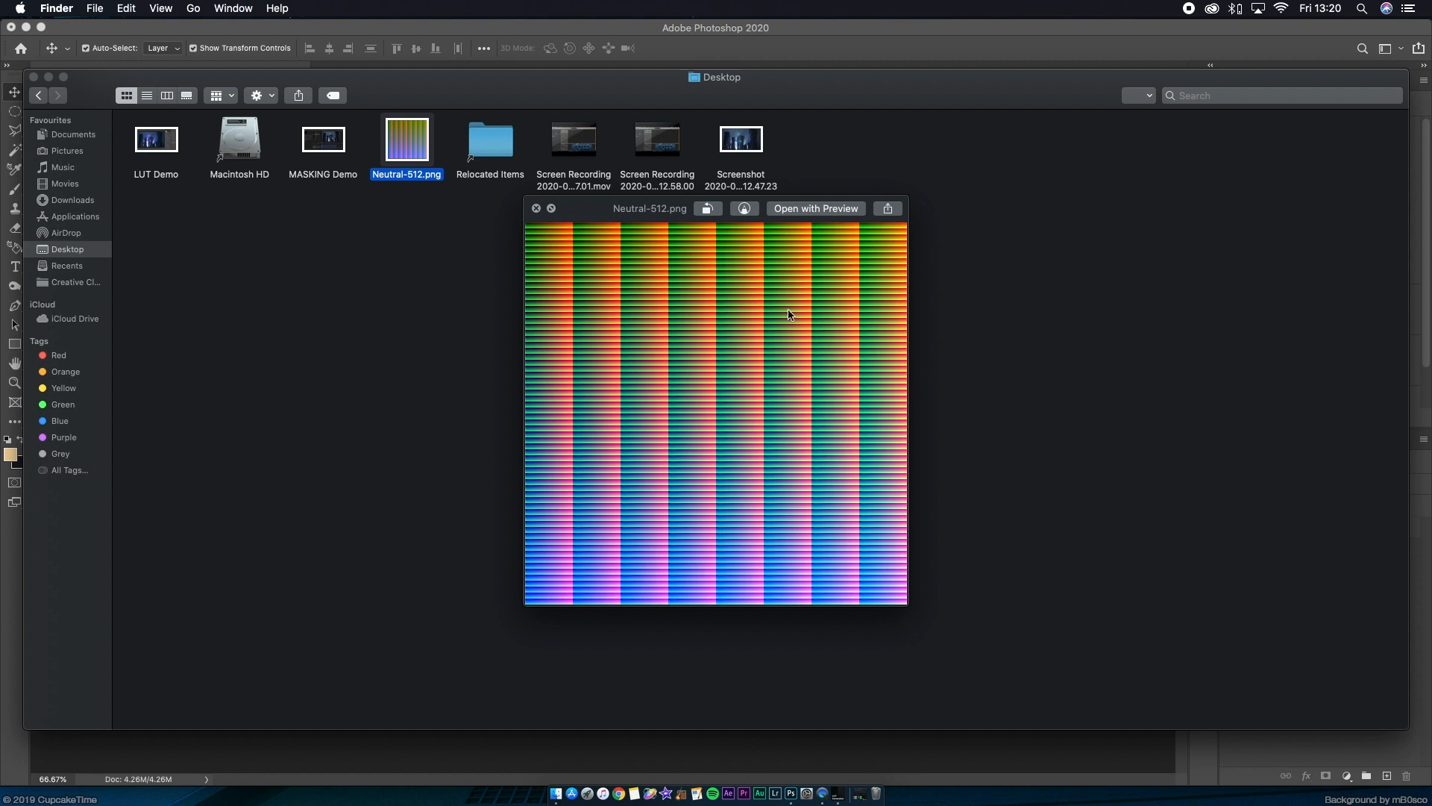
left_click_drag(425, 144, 356, 68)
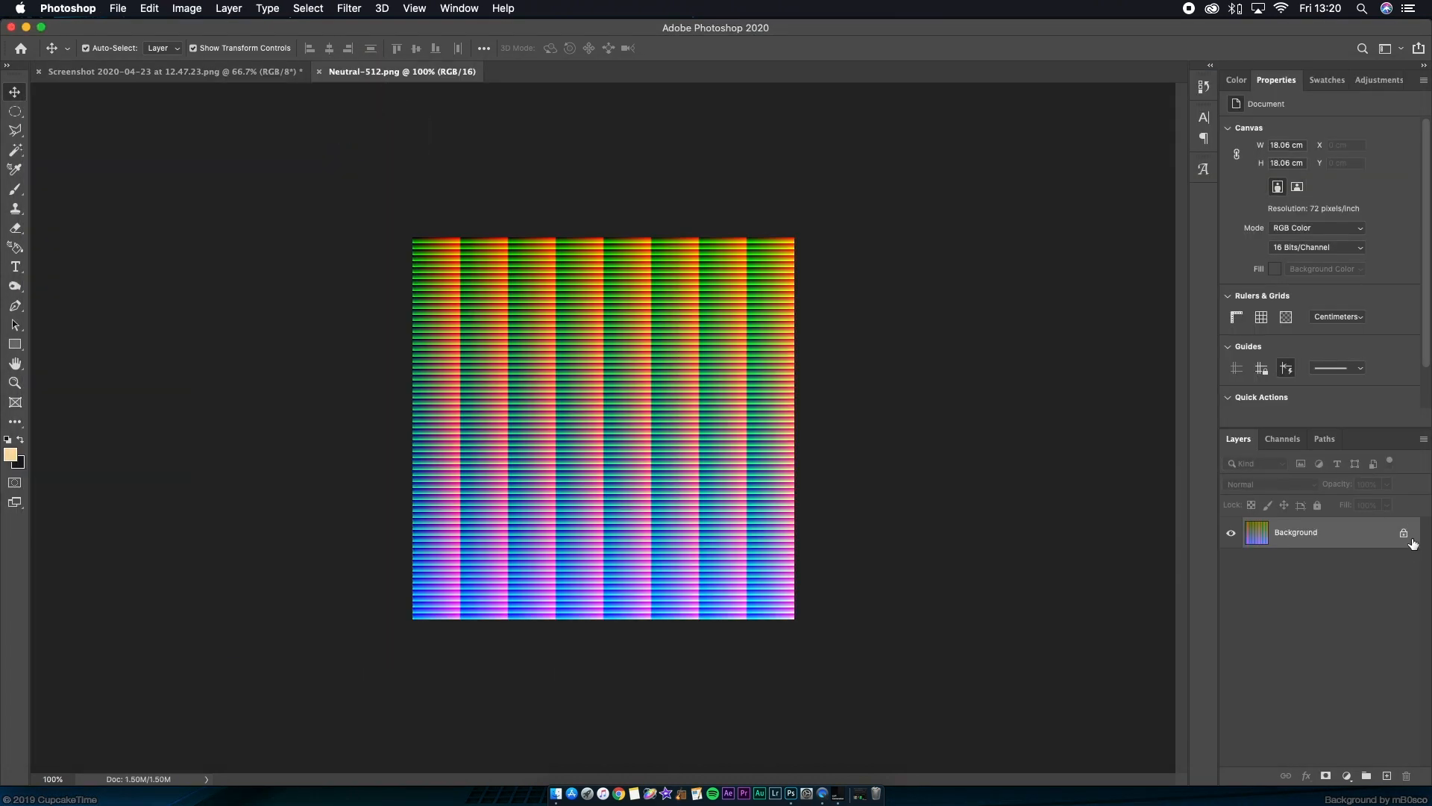
left_click(1404, 534)
Apply the SS Greenwhere user preset to the HALD image with the Camera Raw Filter.
left_click(349, 9)
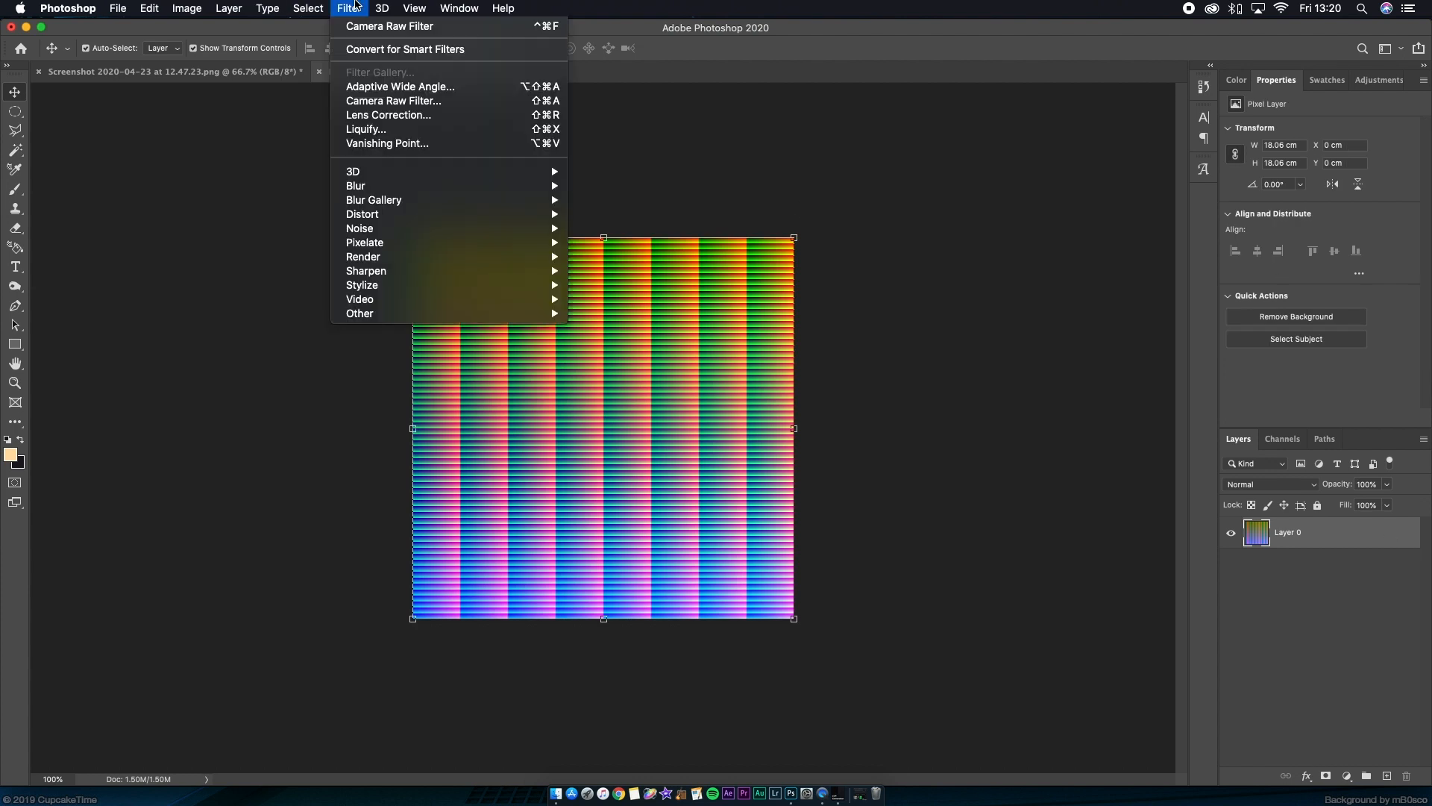
left_click(431, 106)
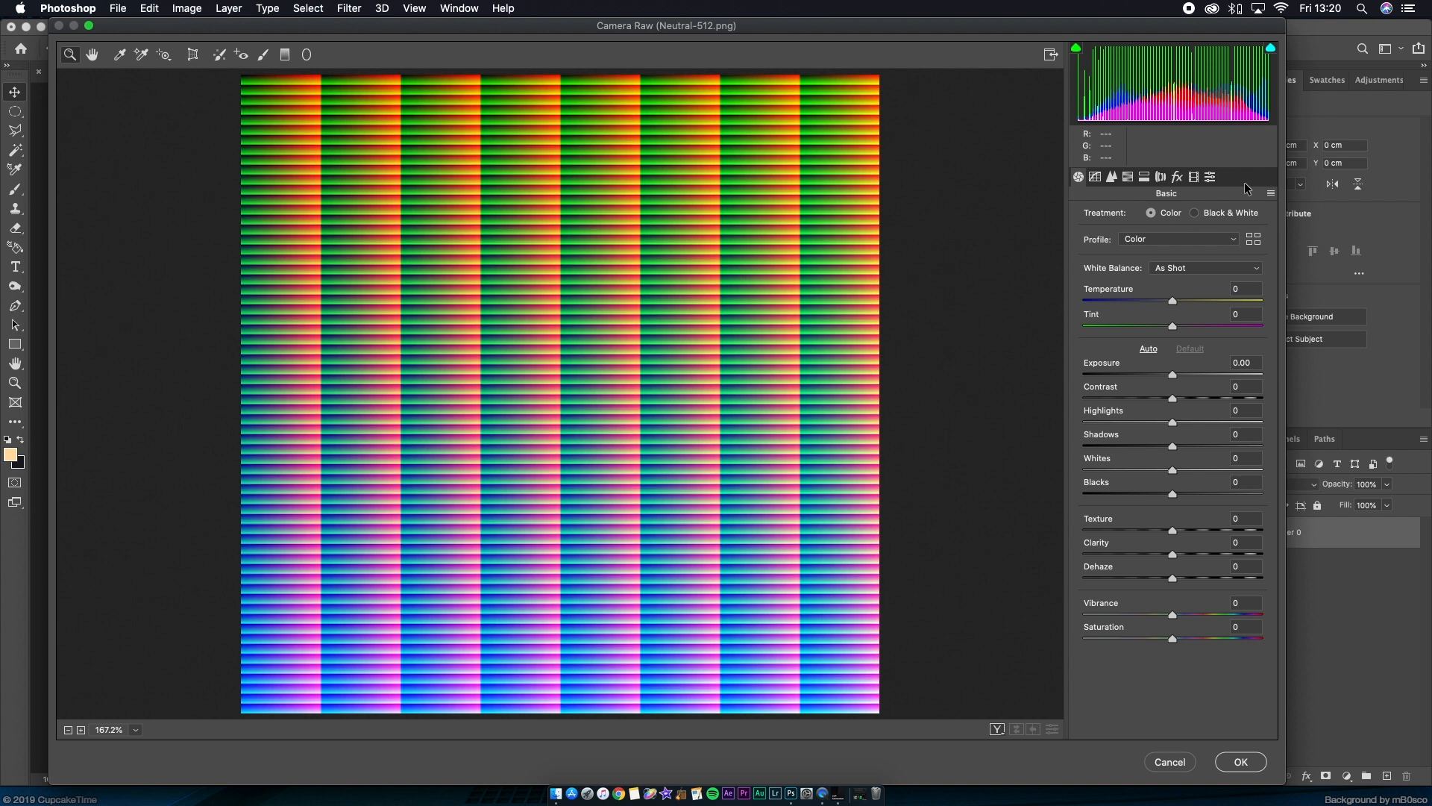
left_click(1211, 177)
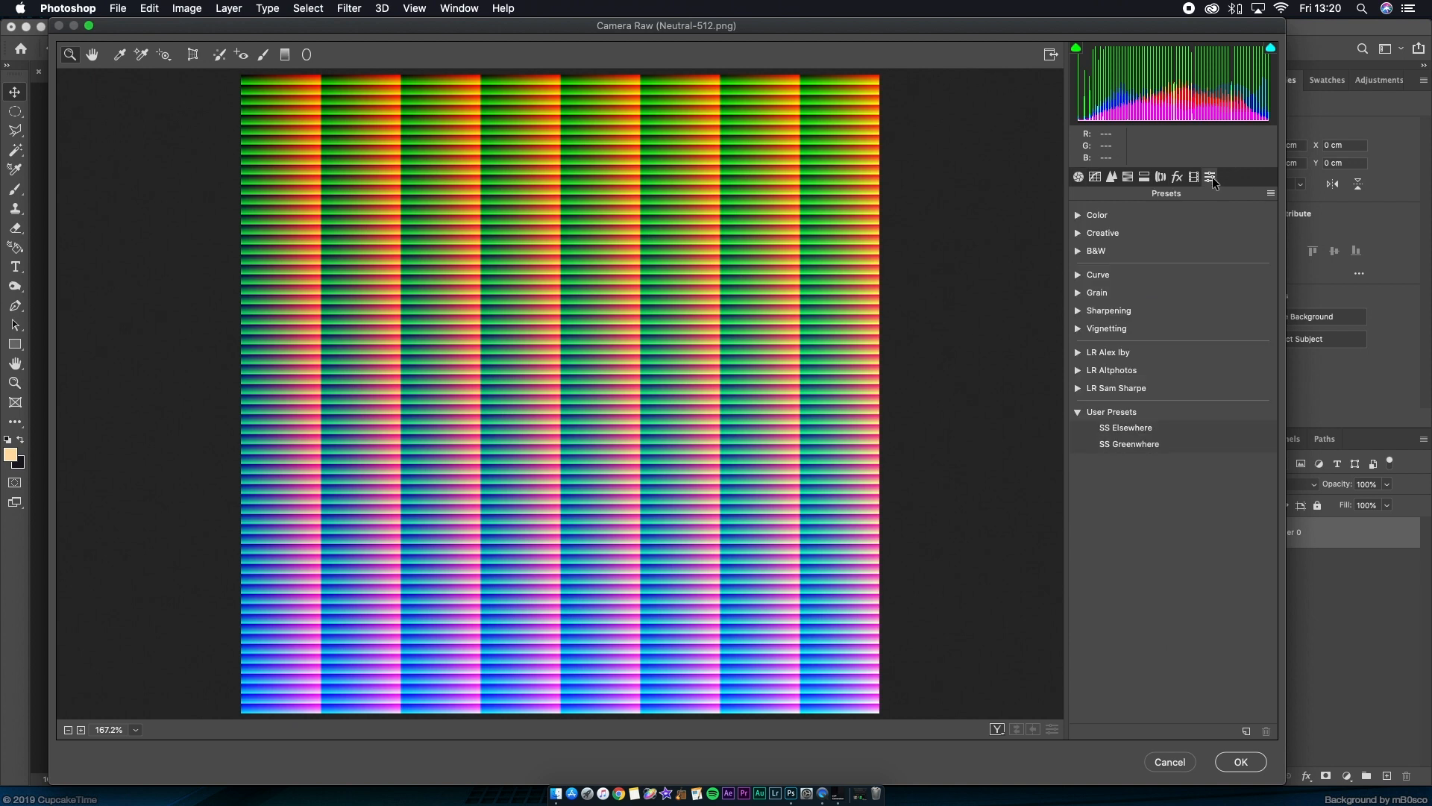
left_click(1113, 428)
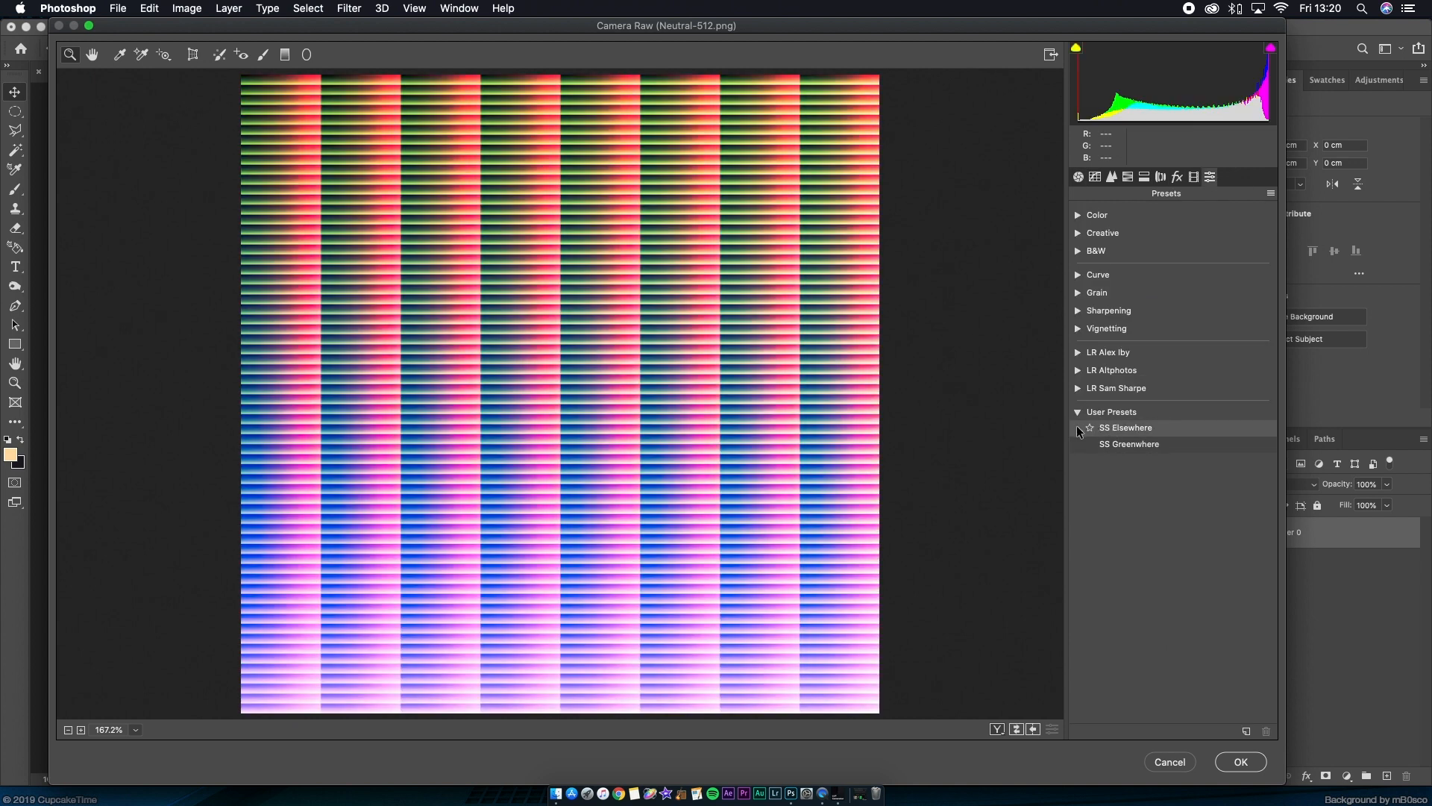
left_click(1084, 446)
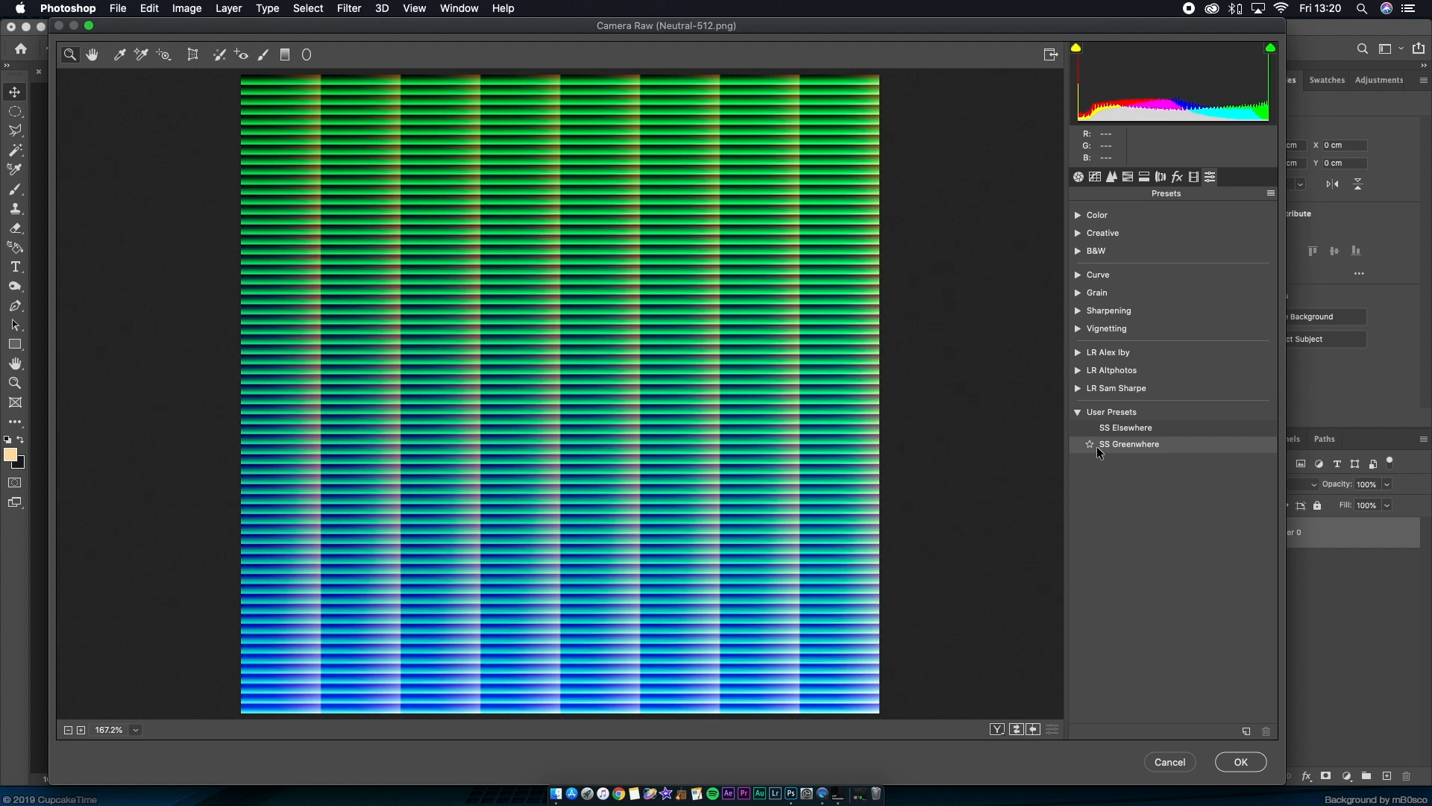
left_click(1139, 445)
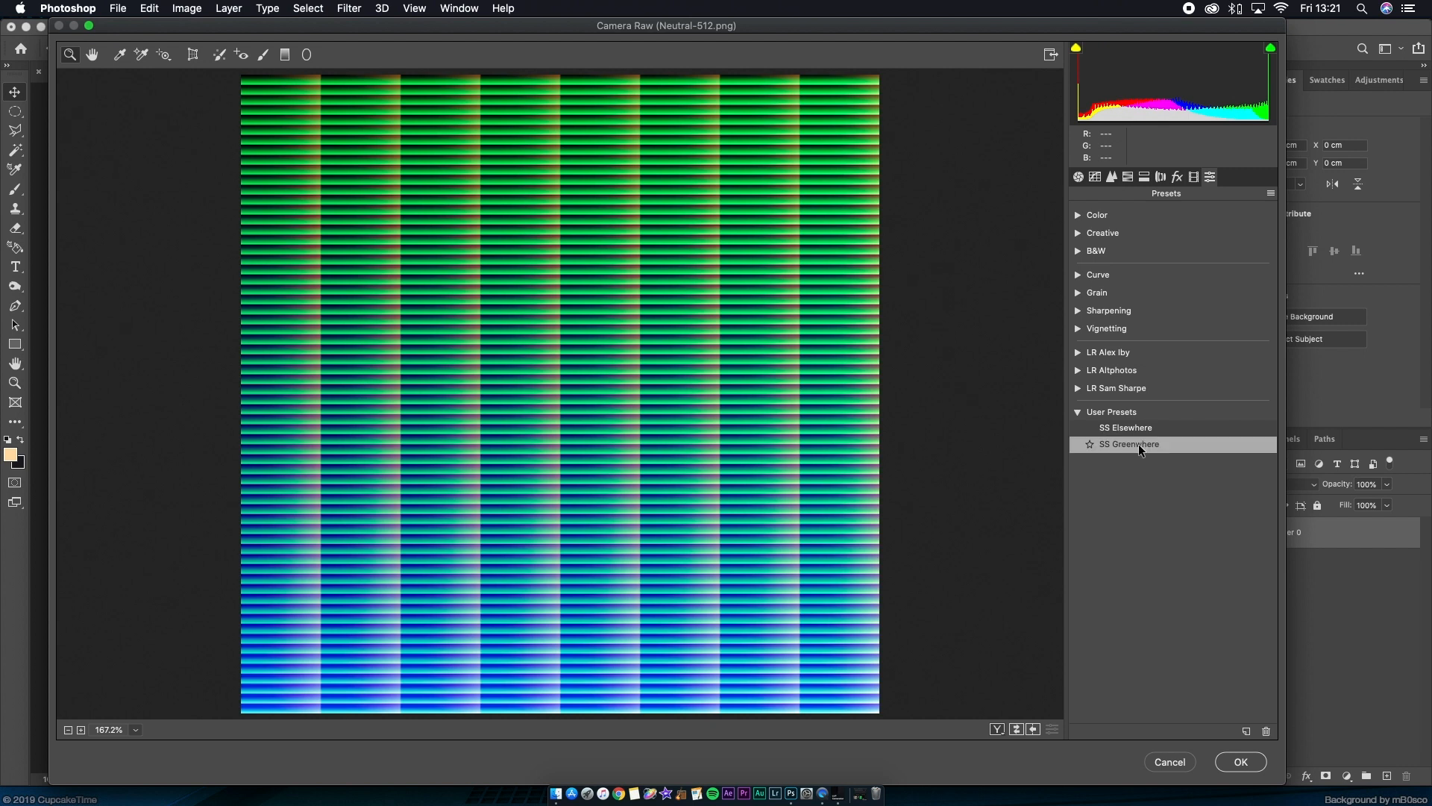
left_click(1242, 760)
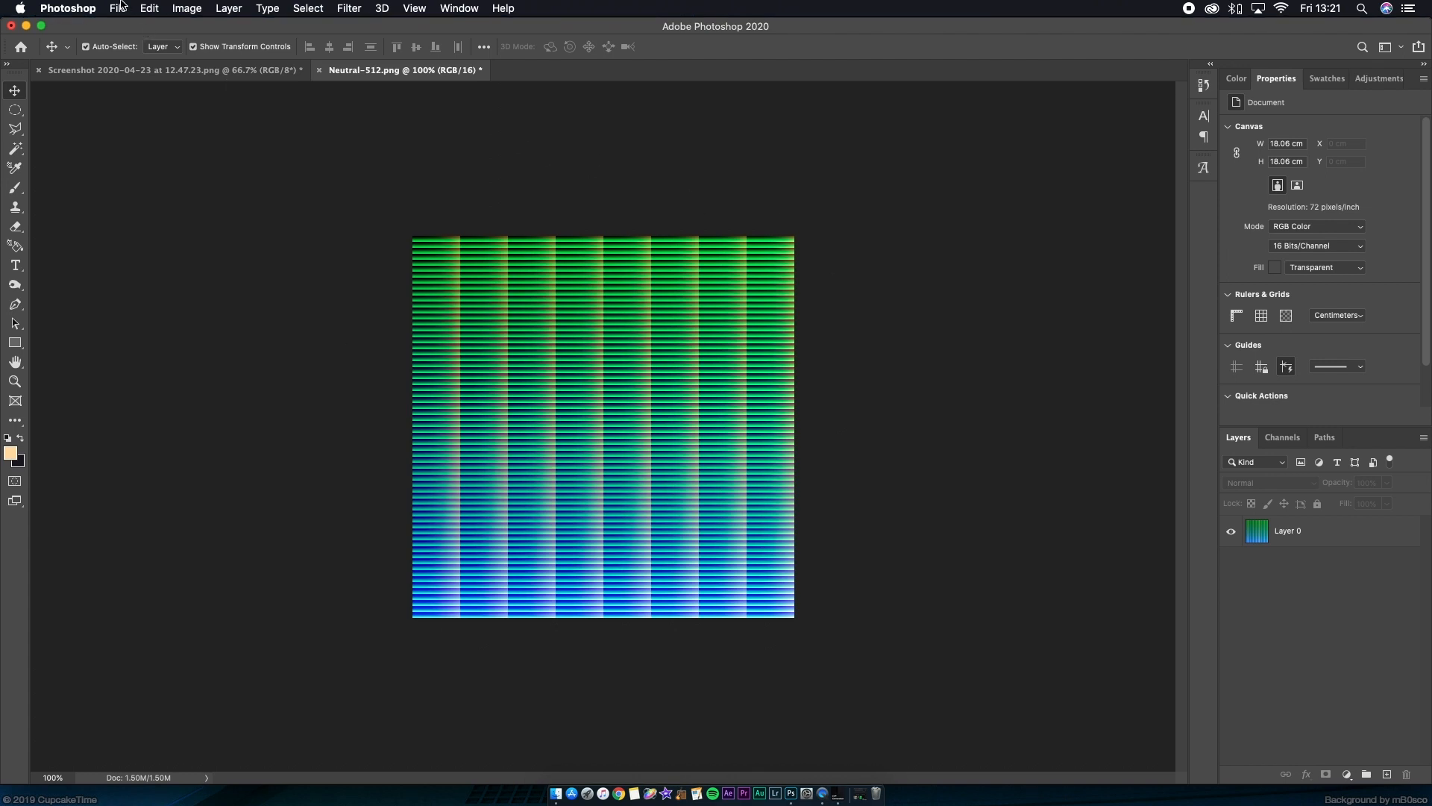
Save the graded Neutral-512.png and close its document.
left_click(119, 7)
left_click(149, 162)
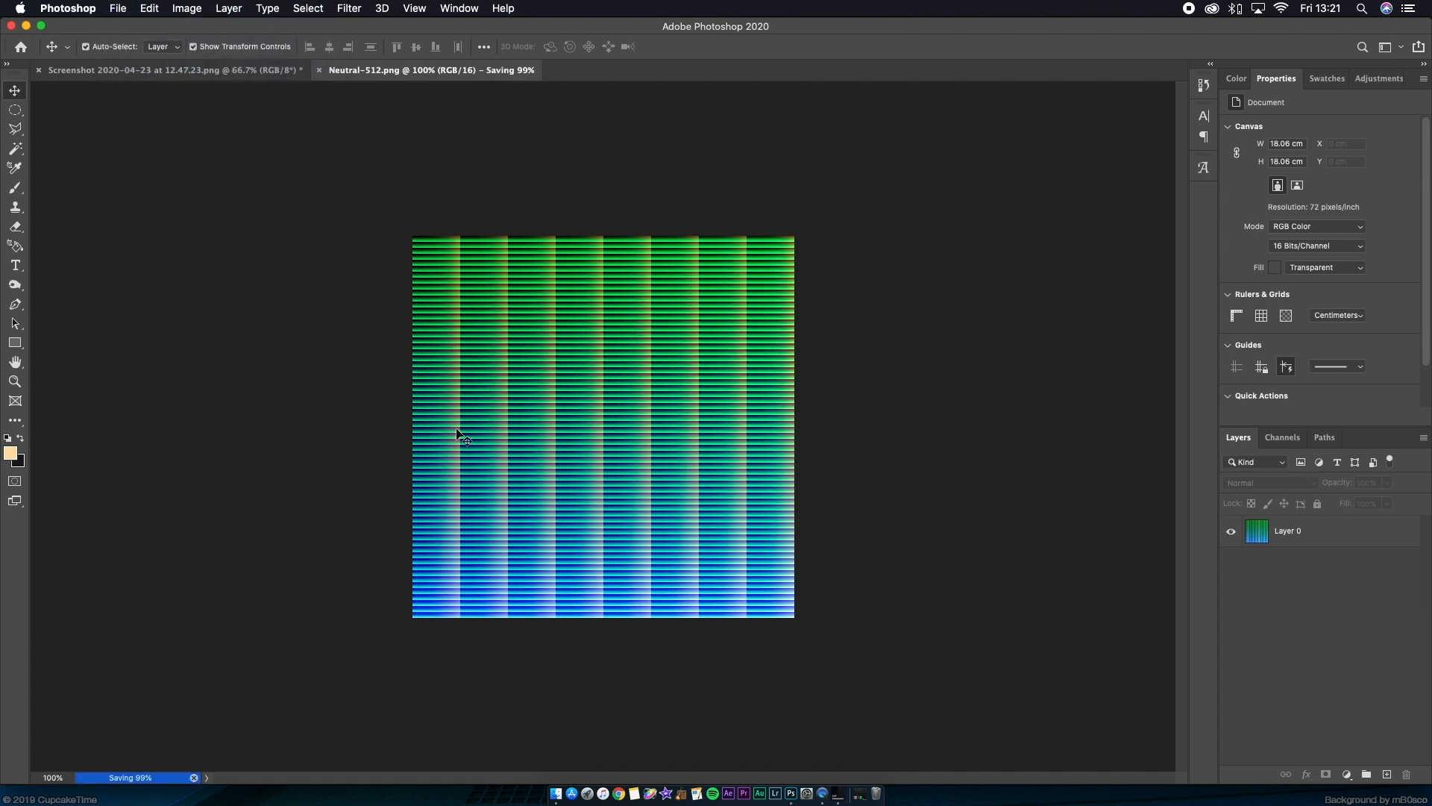
left_click(318, 70)
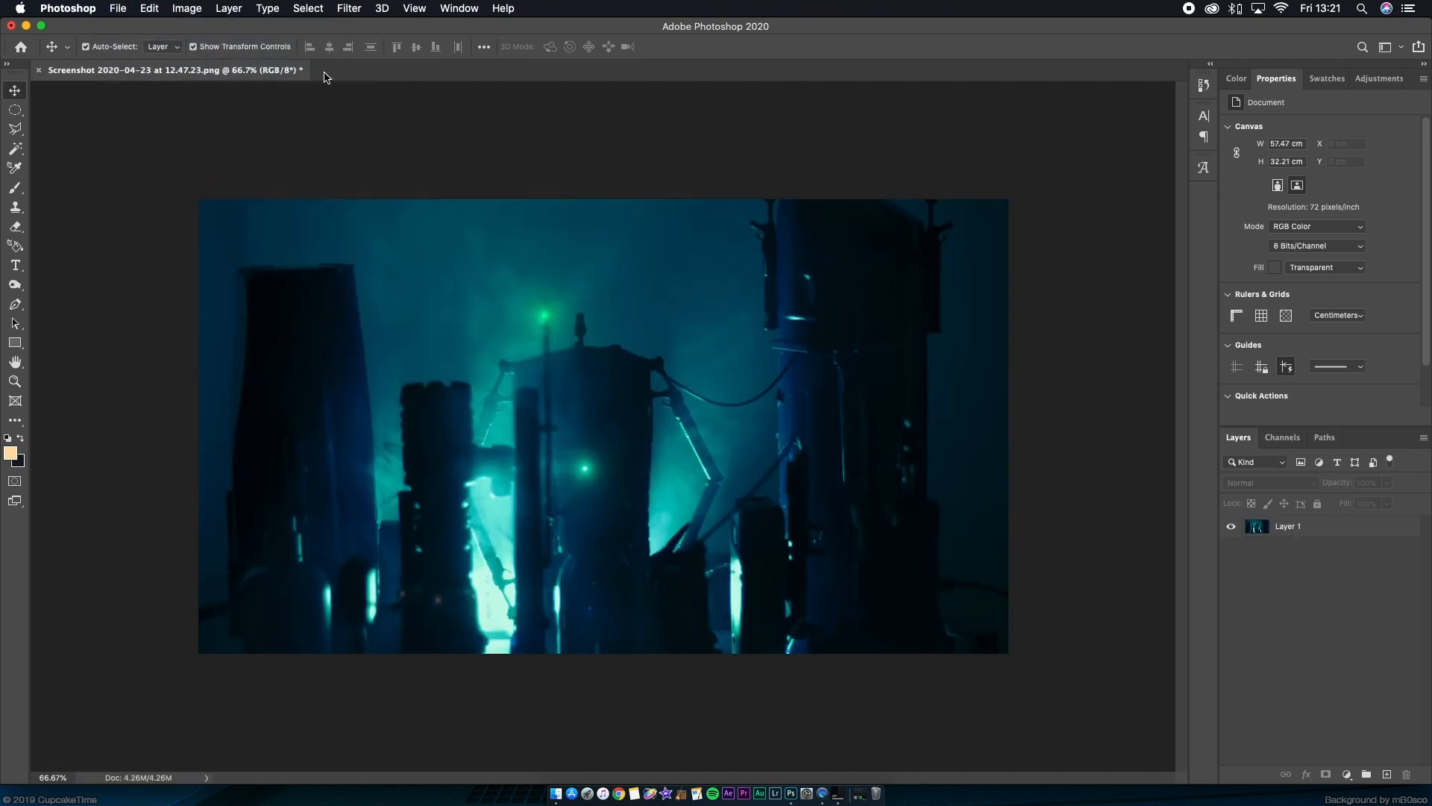
Convert the graded Neutral-512.png from the Desktop to a CUBE file in LUT Generator.
left_click(754, 459)
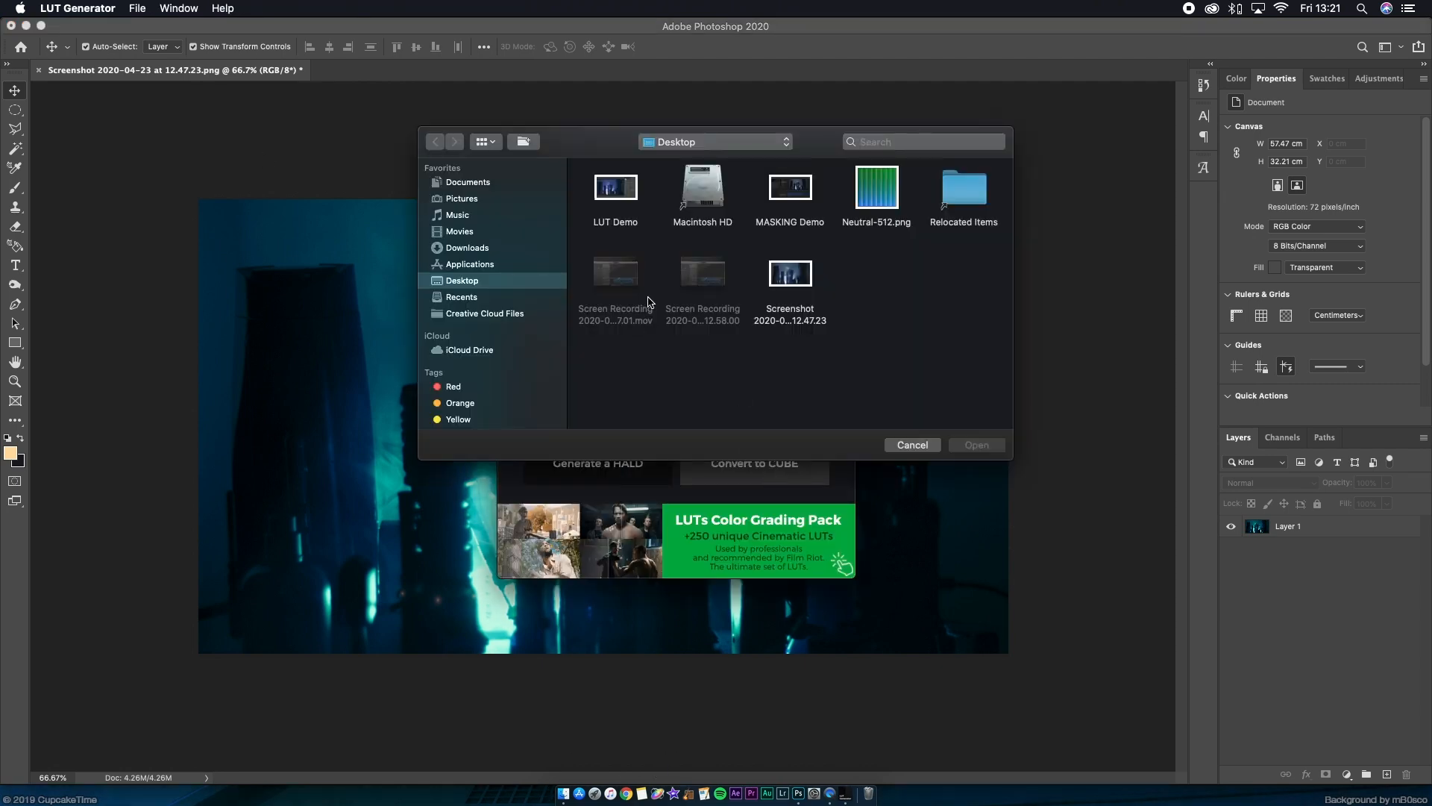
double_click(869, 205)
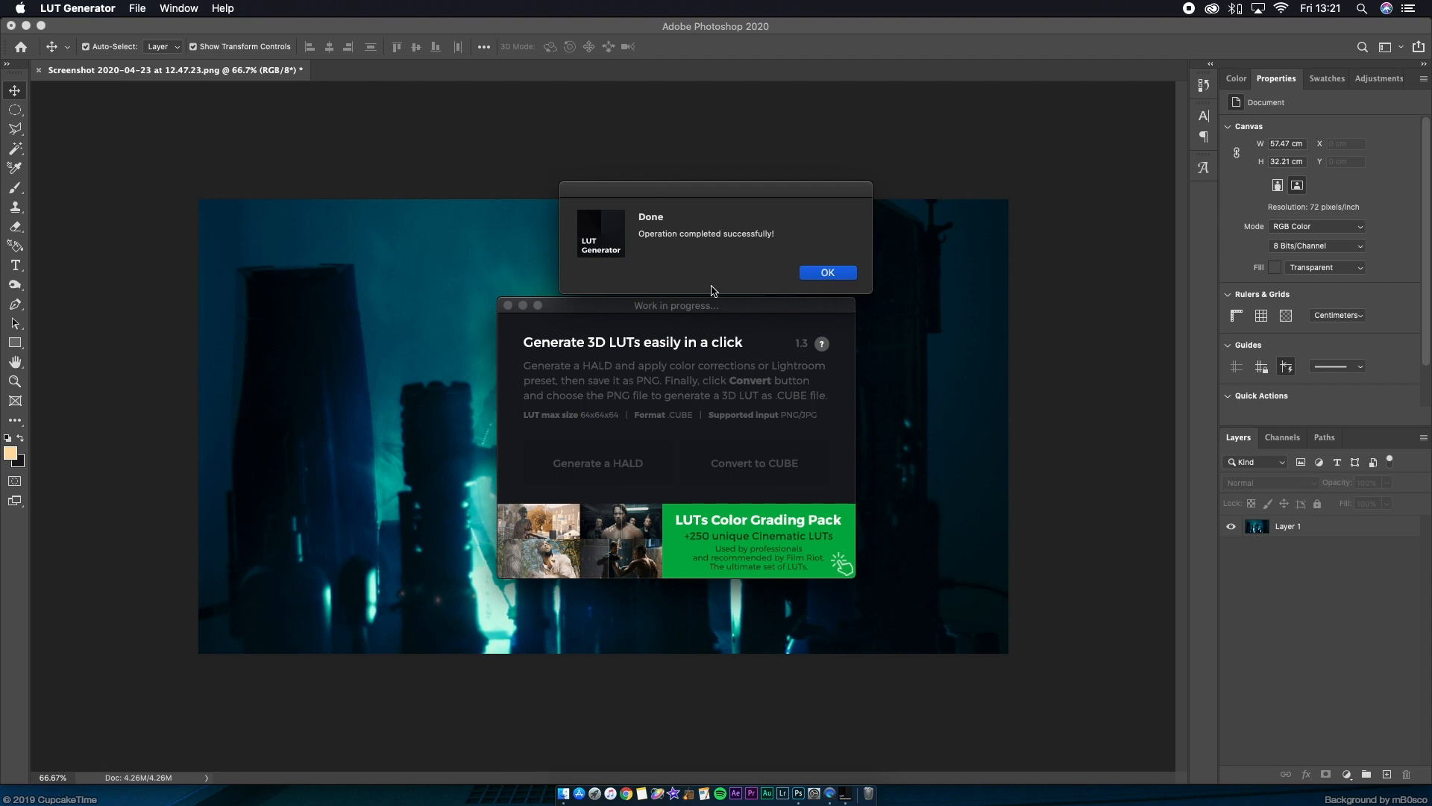
key("Return")
In Finder, rename Neutral-512.cube to SS Greenwhere.cube, move it into the LUTs - Misc. folder and return to Photoshop.
left_click(564, 793)
left_click(478, 280)
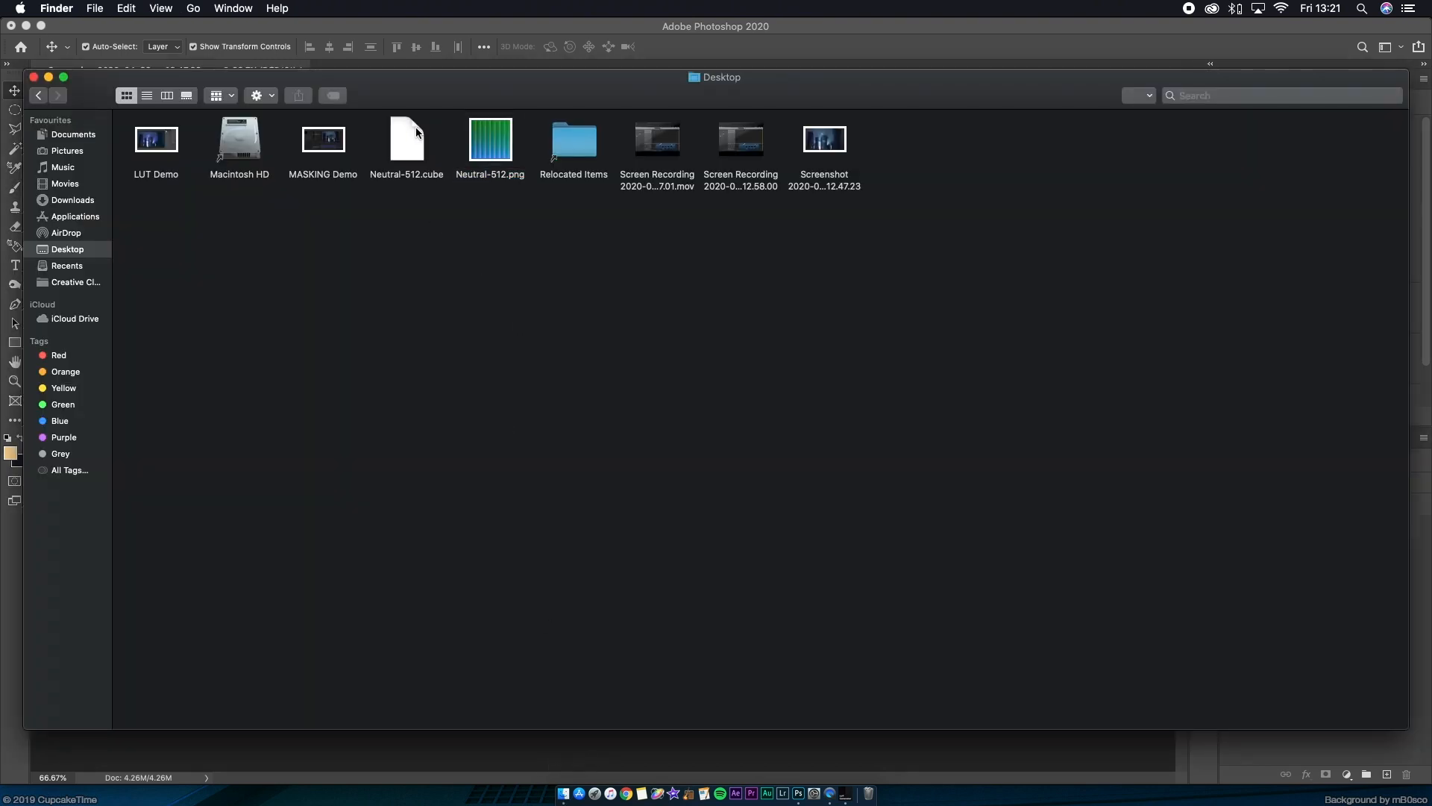
left_click(416, 133)
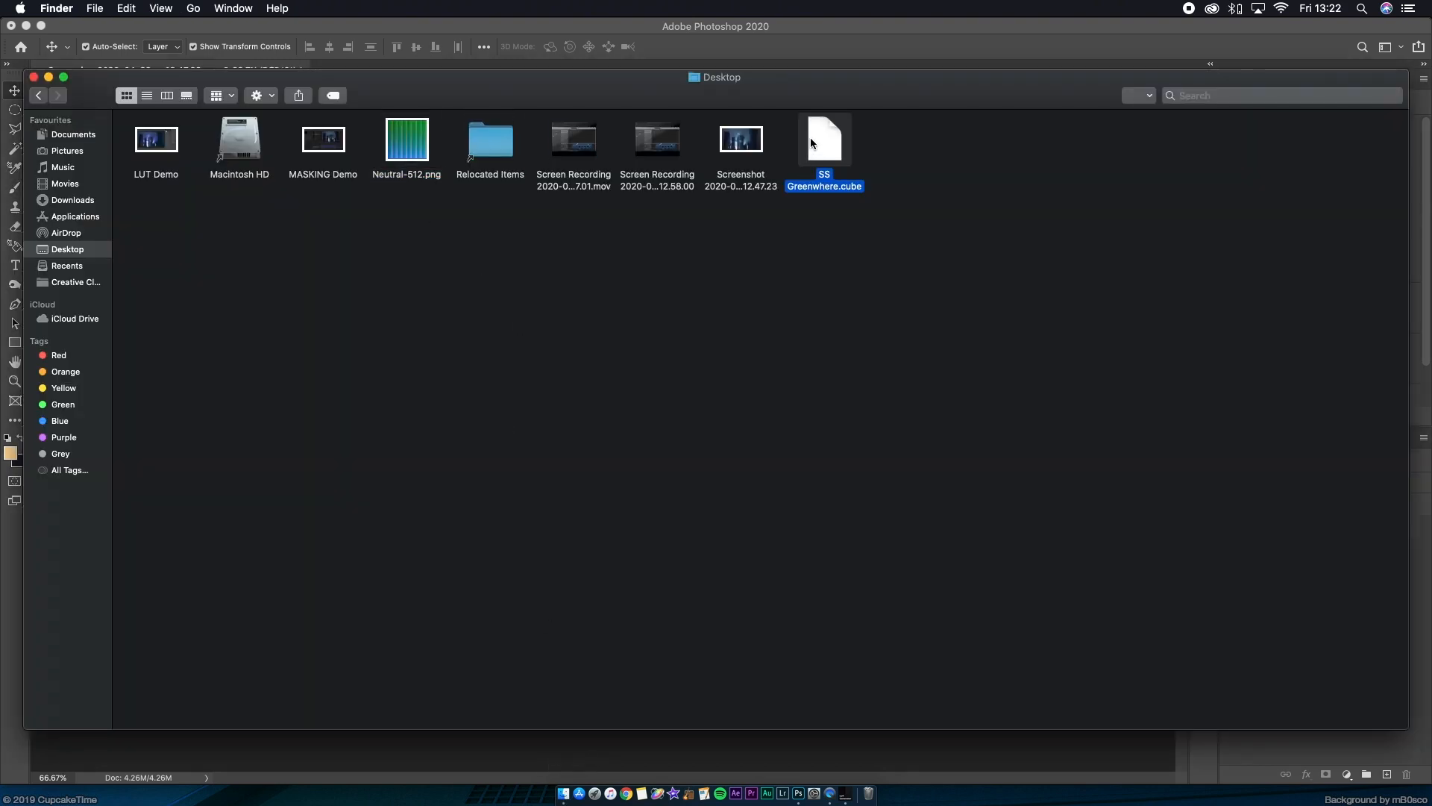
left_click_drag(810, 137, 941, 149)
left_click(999, 154)
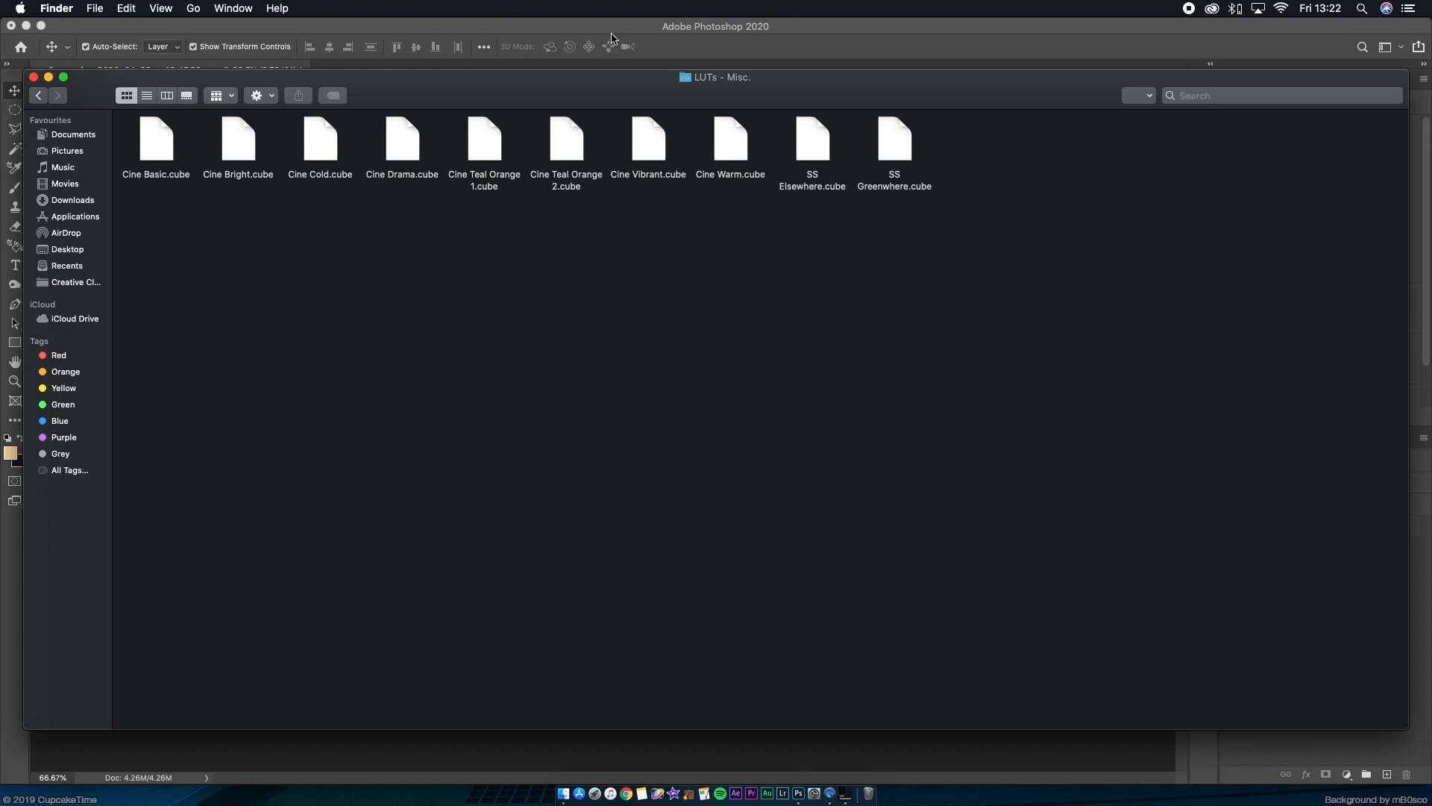
left_click(611, 37)
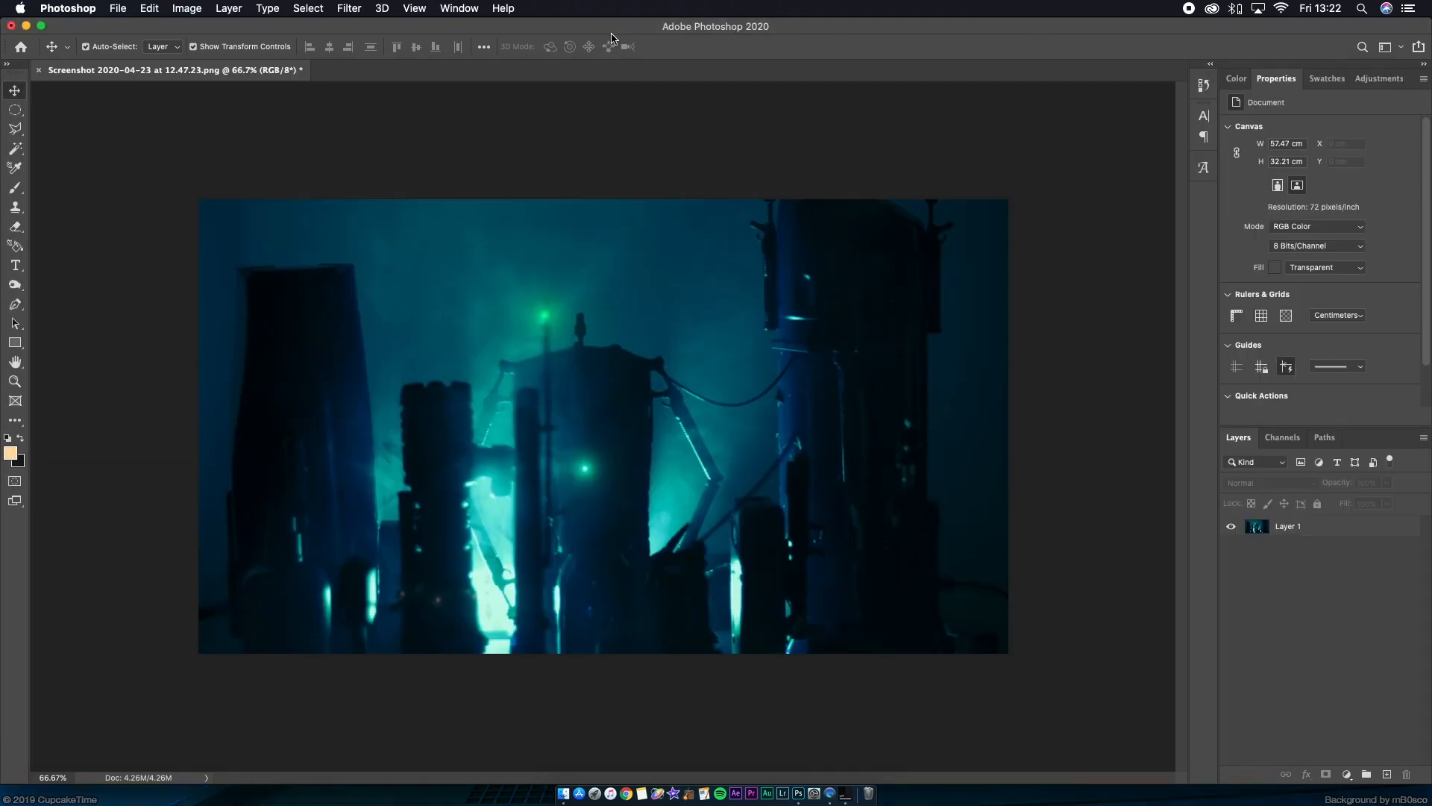